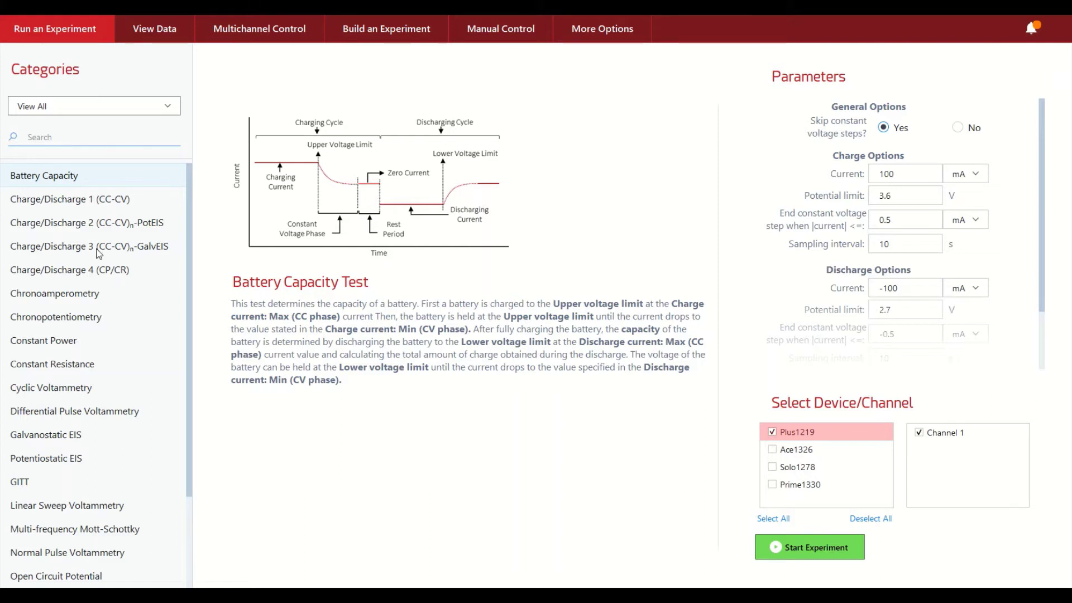
Browse the Chronopotentiometry, Mott-Schottky, Open Circuit Potential, Potentiostatic EIS and Galvanostatic EIS descriptions
click(101, 316)
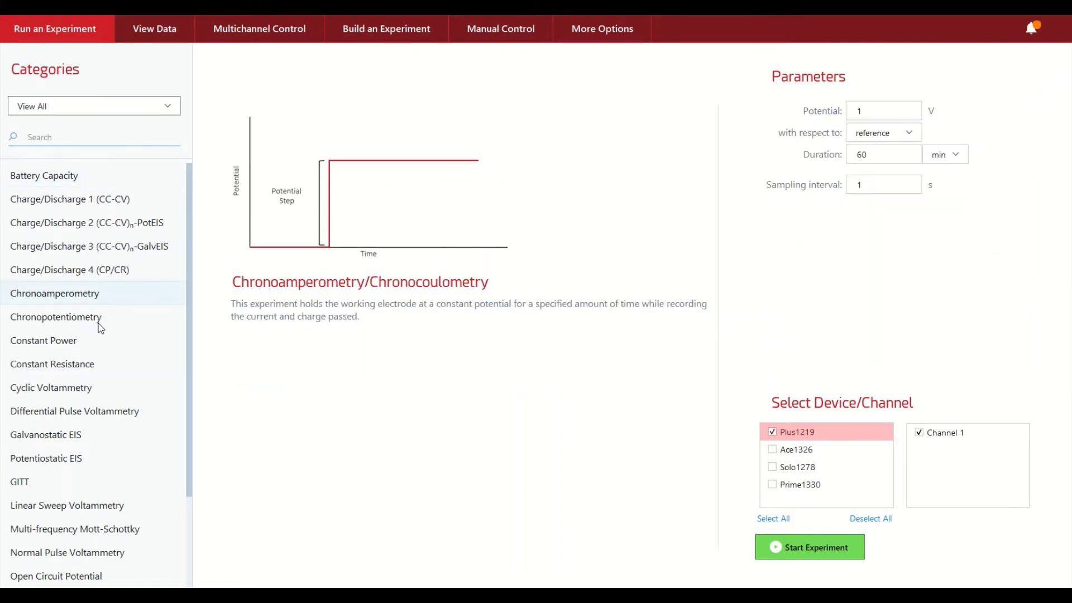
scroll(101, 344, down, 3)
click(110, 408)
click(99, 459)
click(82, 342)
click(83, 318)
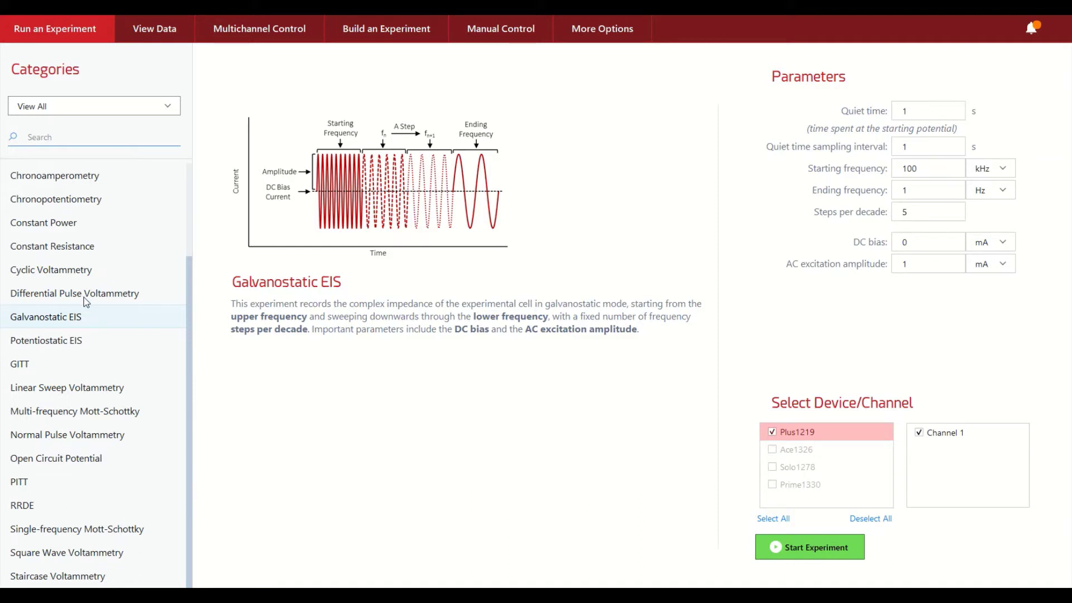
click(84, 411)
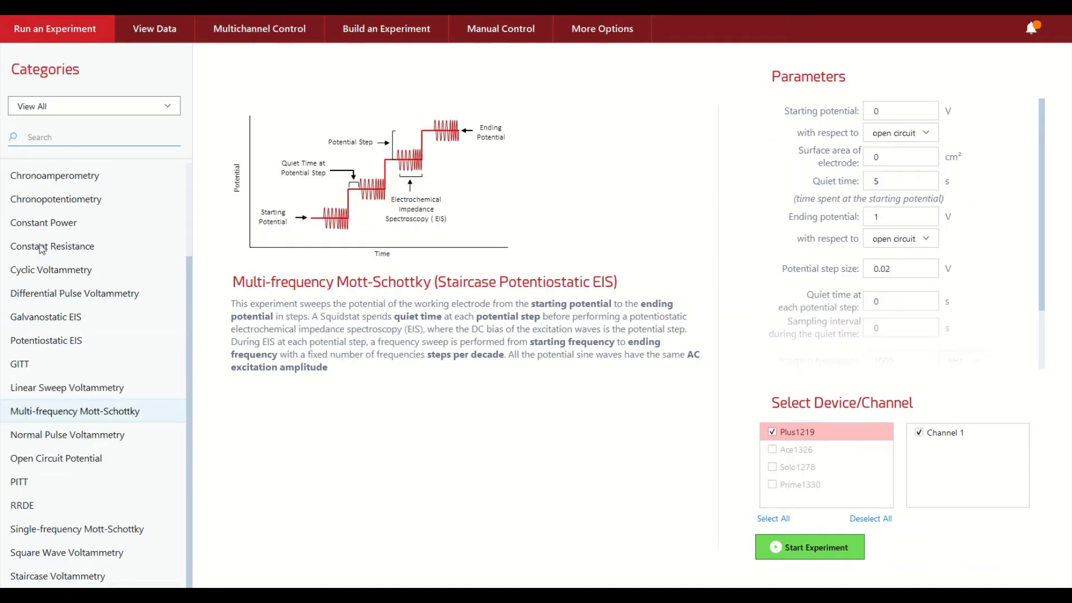
Review Constant Resistance, Differential Pulse, Linear Sweep and EIS experiments, then switch to Build an Experiment
scroll(121, 304, up, 3)
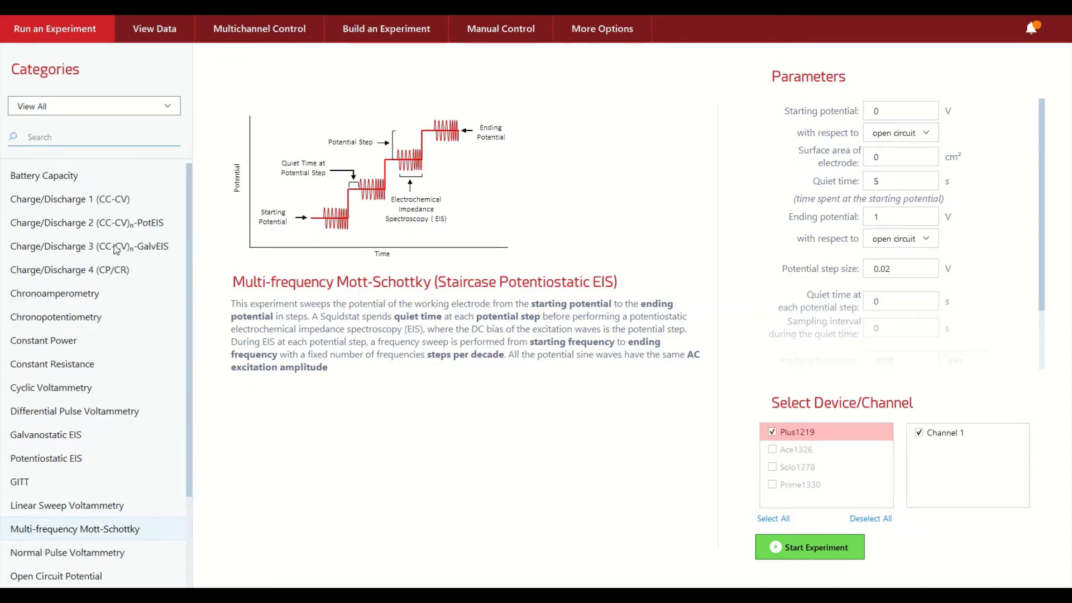
scroll(114, 246, down, 3)
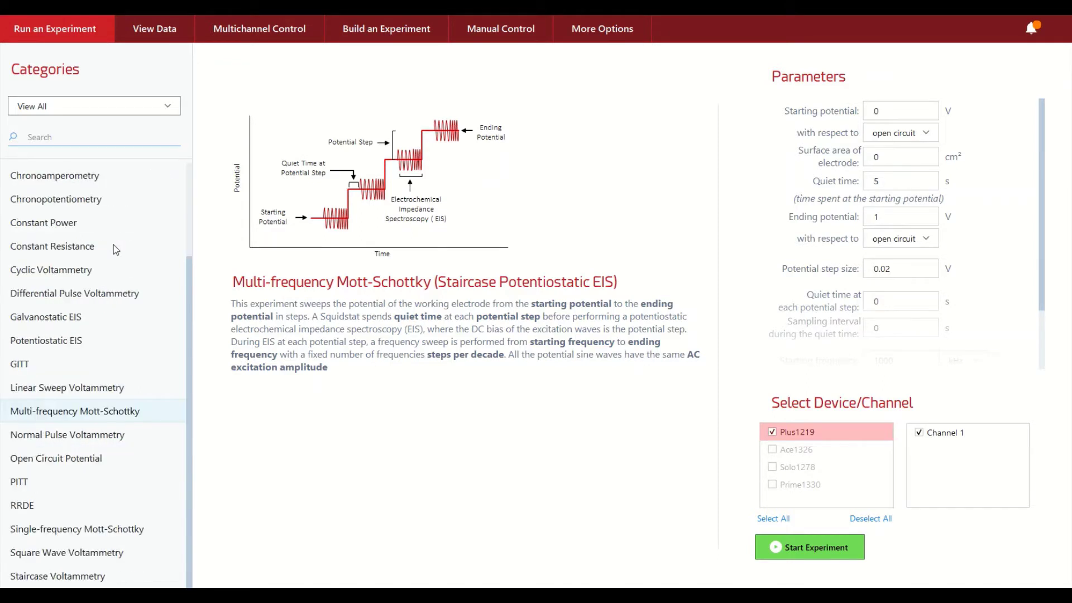
click(113, 244)
click(104, 297)
click(100, 345)
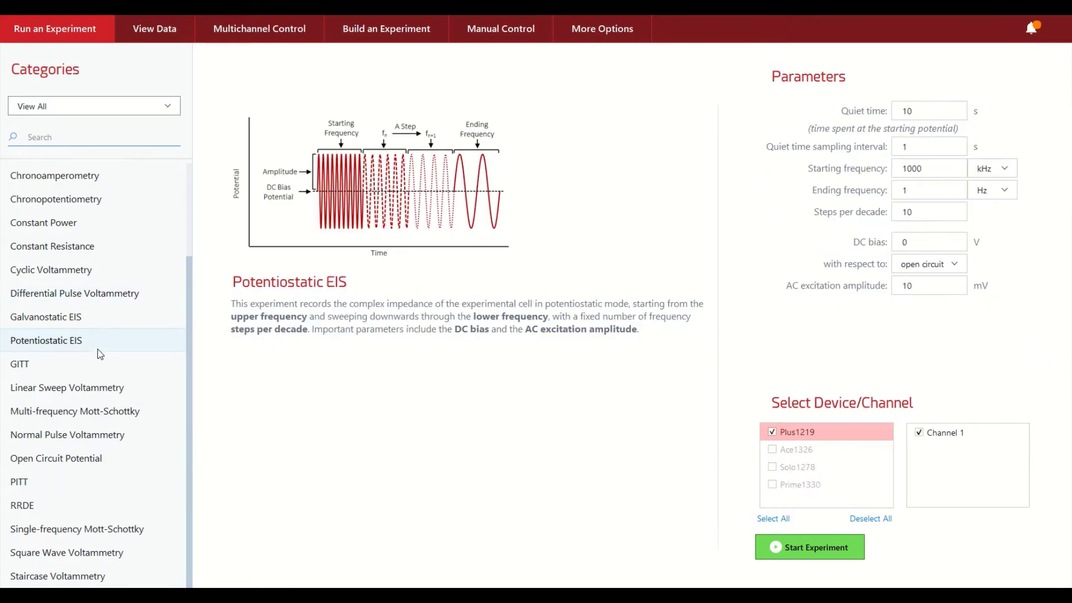
click(99, 400)
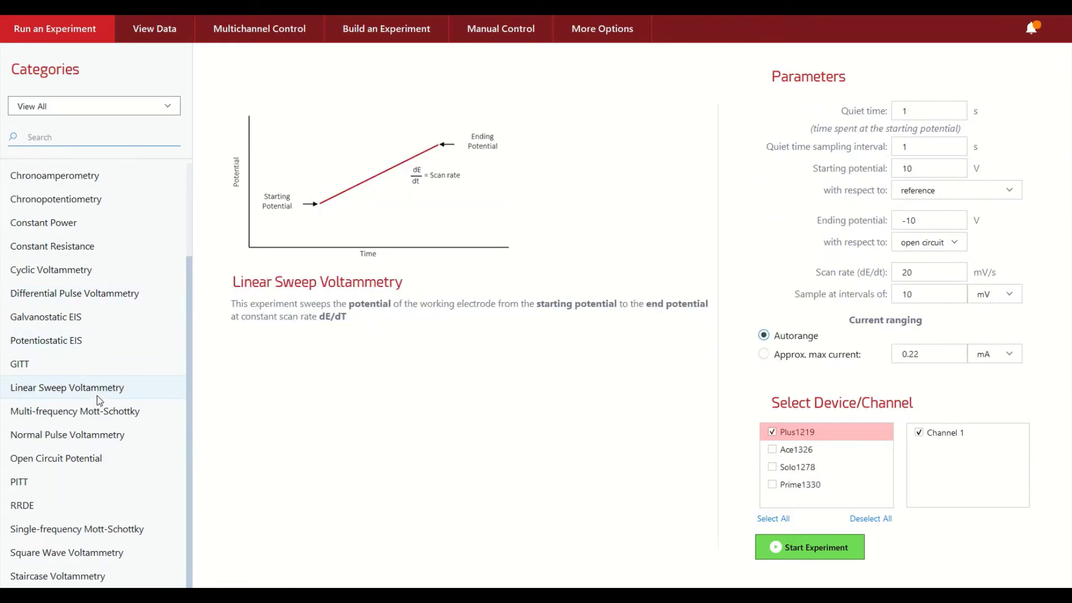
click(103, 418)
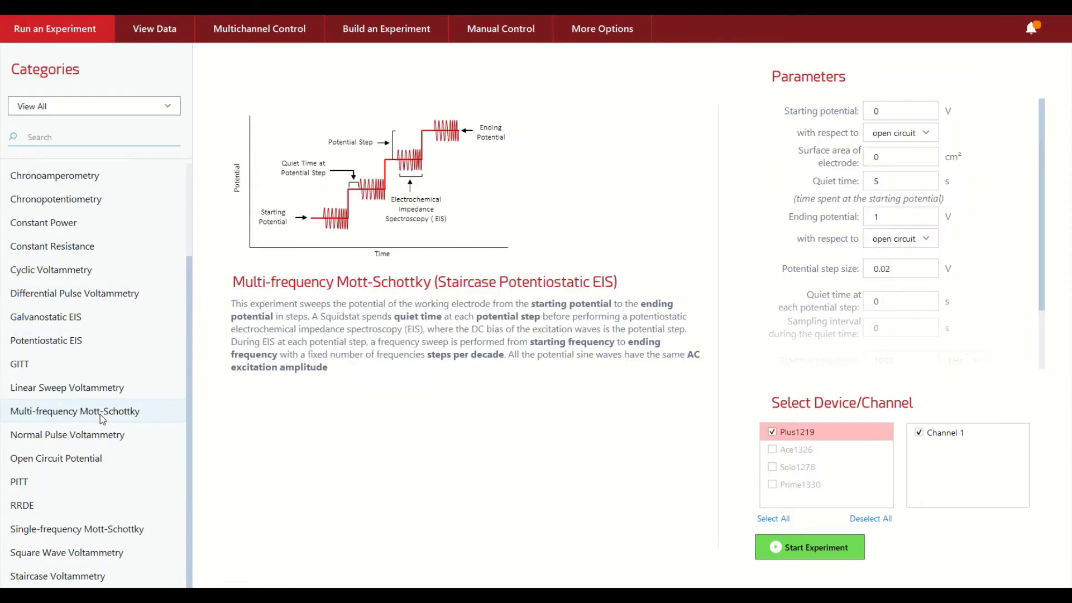
click(98, 322)
click(97, 338)
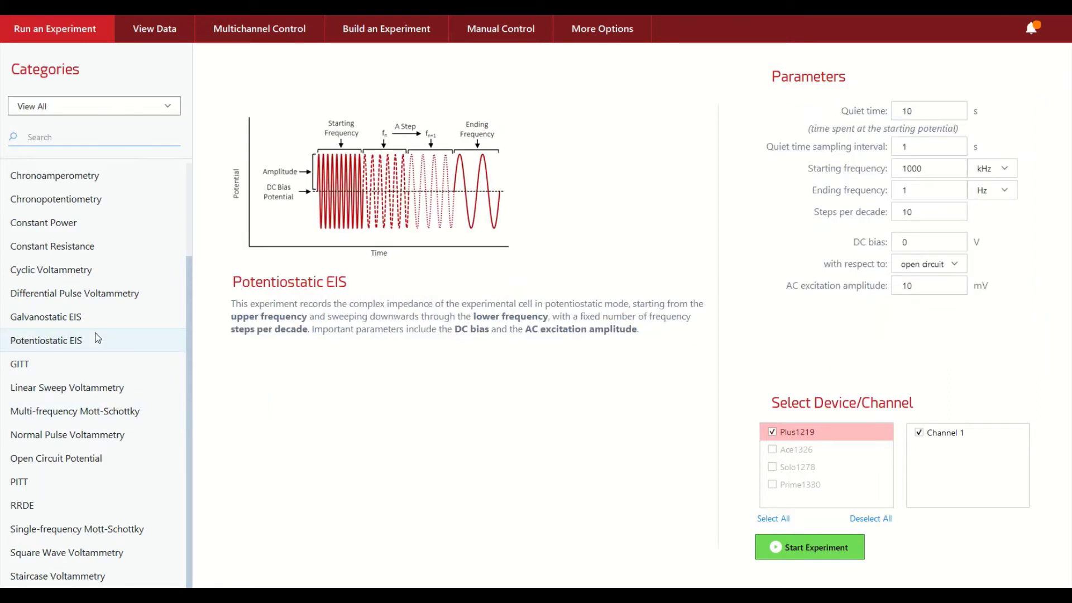
click(386, 40)
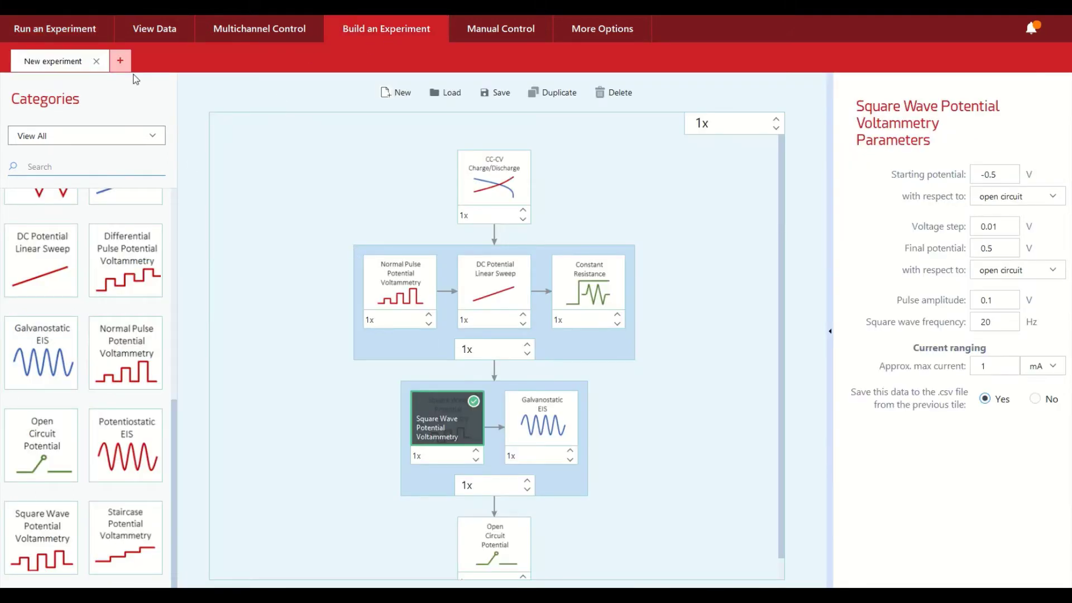
Start a new experiment with Constant Current (Advanced) followed by Constant Potential (Advanced)
click(121, 61)
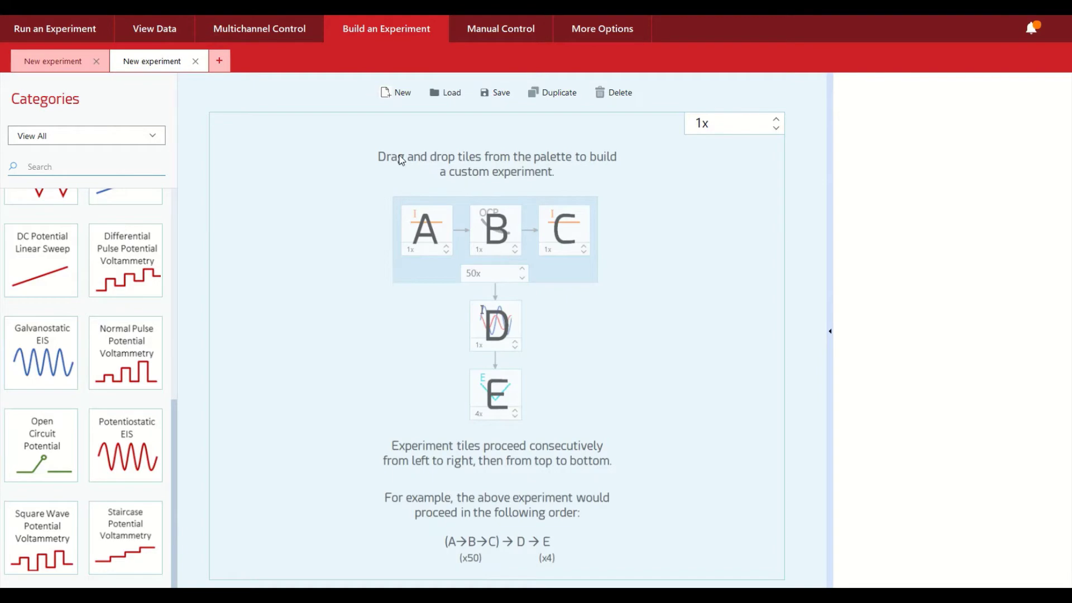
scroll(95, 311, up, 6)
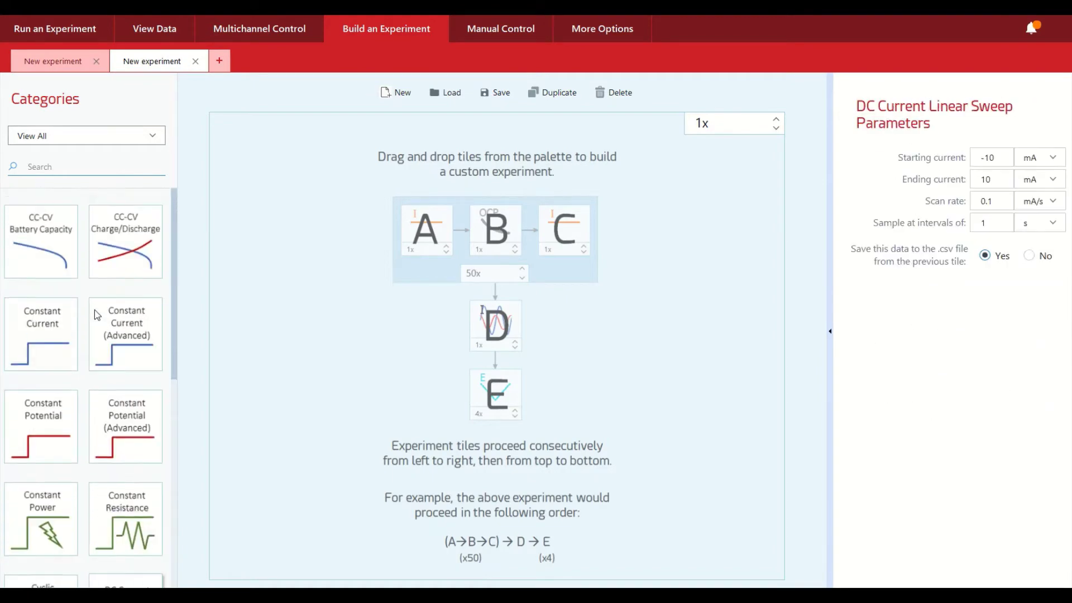
scroll(104, 257, down, 5)
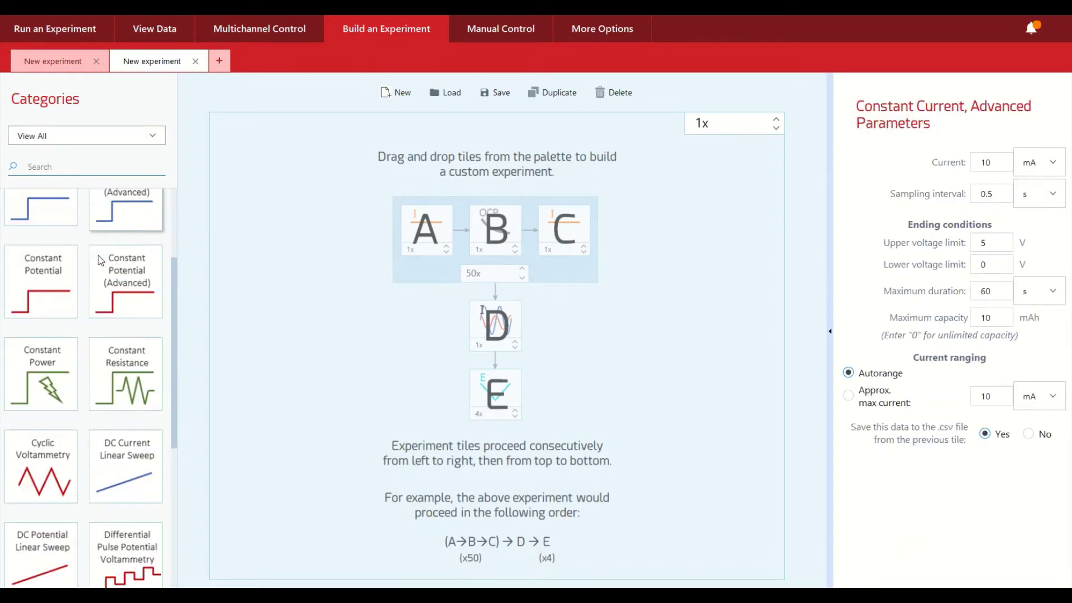
scroll(100, 260, up, 5)
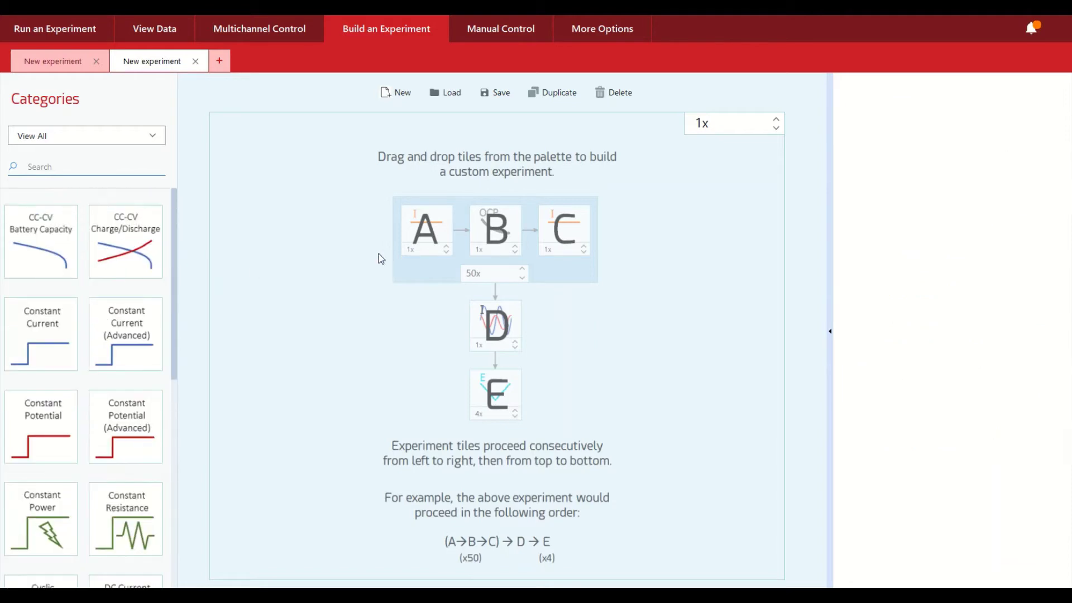
drag(126, 335, 502, 178)
drag(120, 431, 496, 262)
Group DC Current Linear Sweep with Constant Potential and add Normal Pulse Potential Voltammetry below
scroll(84, 363, down, 3)
drag(125, 468, 447, 276)
drag(42, 468, 540, 218)
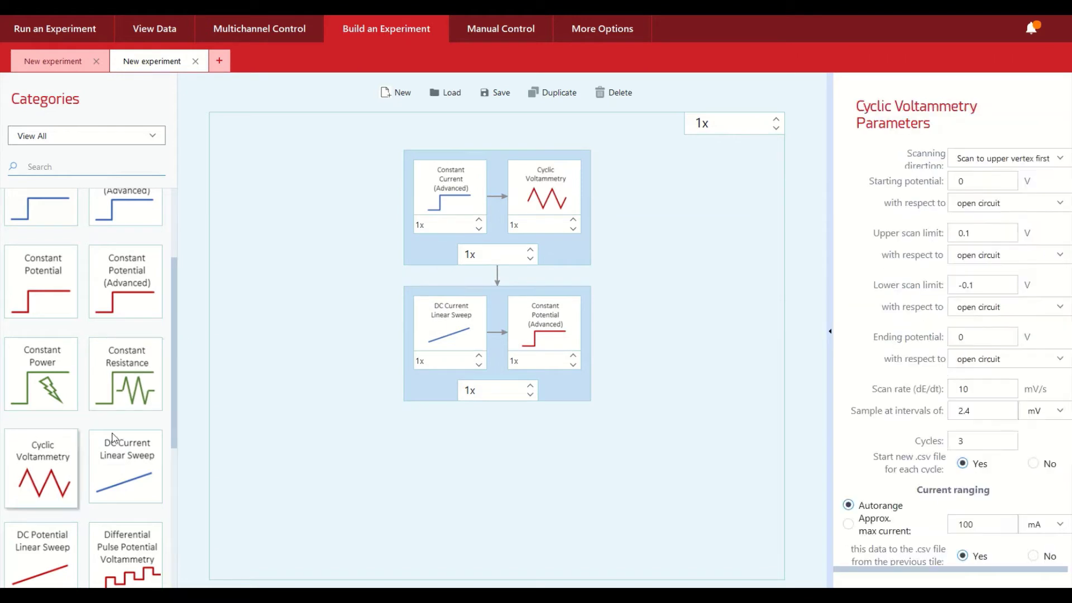
scroll(132, 415, down, 3)
drag(126, 480, 505, 426)
Add Staircase Potential Voltammetry at the end and move DC Potential Linear Sweep to the top
drag(54, 485, 41, 488)
scroll(42, 485, down, 2)
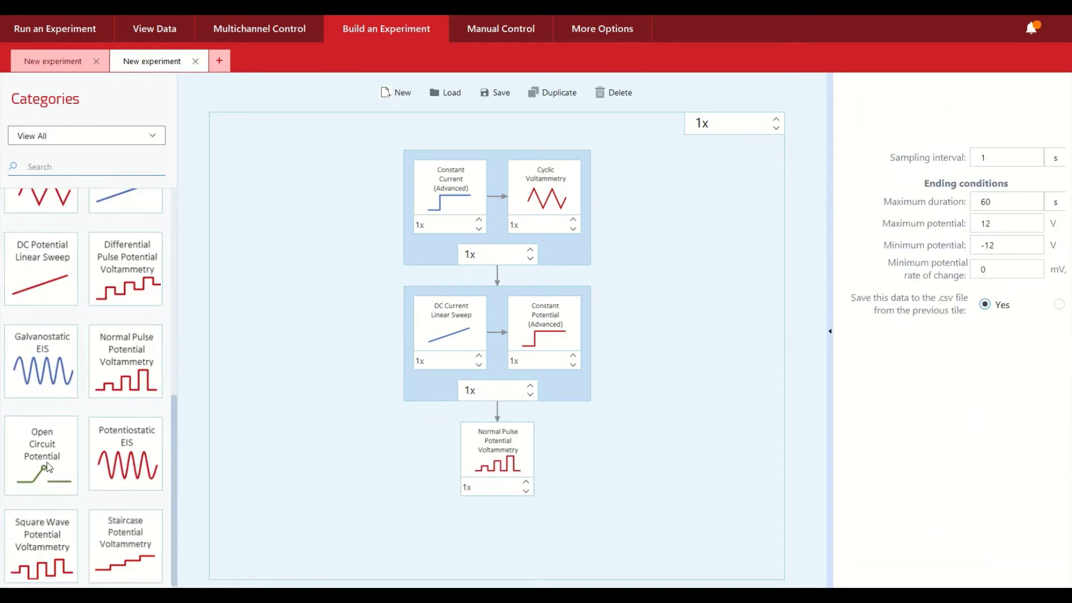
mouse_move(55, 540)
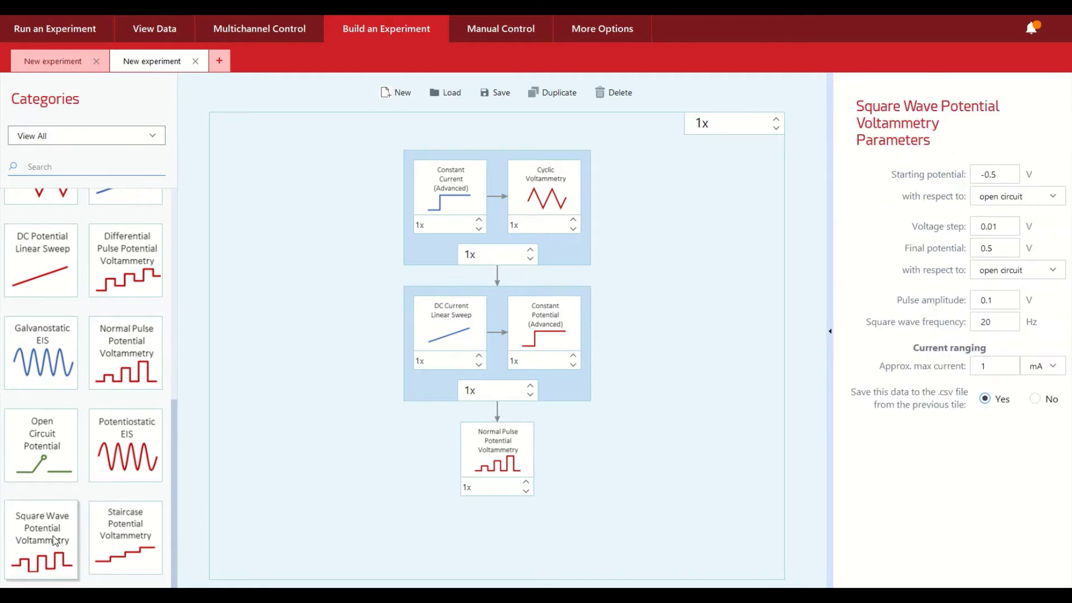
drag(118, 535, 501, 520)
drag(56, 272, 514, 149)
Review the settings of each step, from Constant Current (Advanced) to DC Potential Linear Sweep
click(464, 273)
click(549, 290)
click(452, 416)
click(573, 418)
click(506, 537)
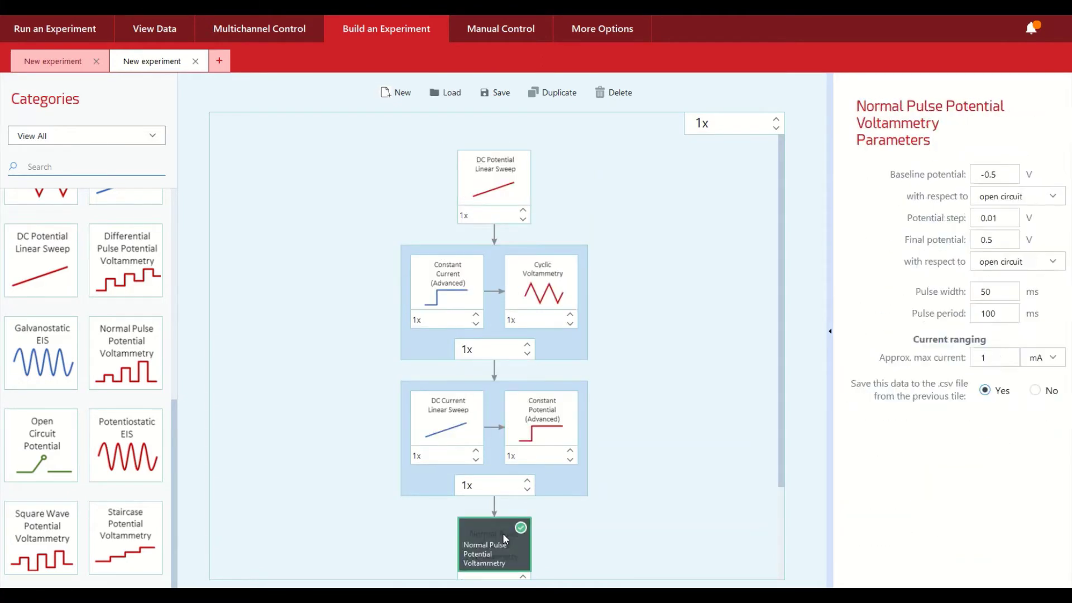
click(567, 286)
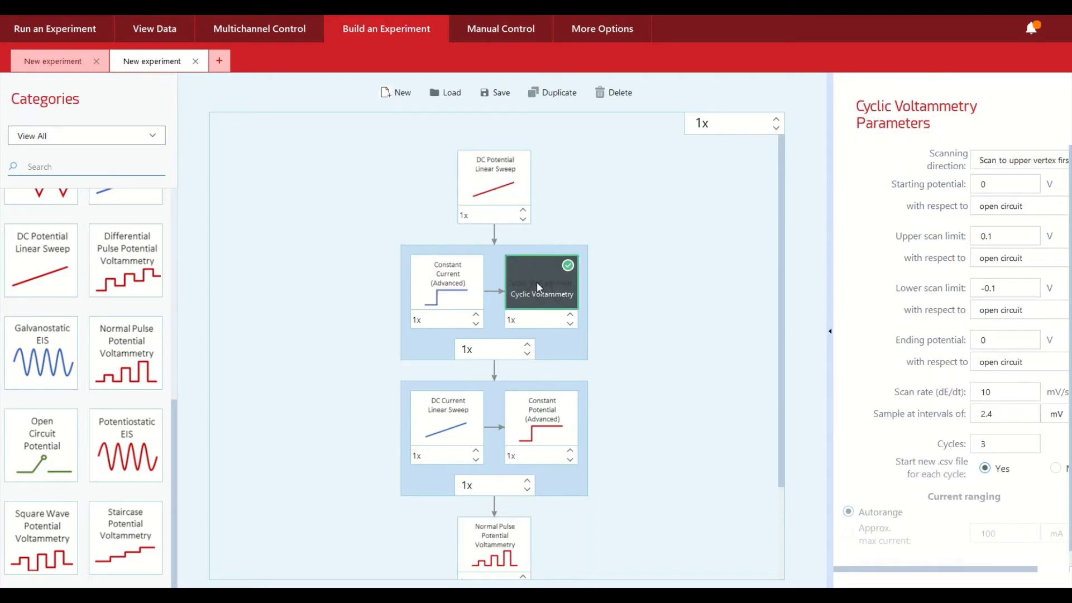
click(538, 397)
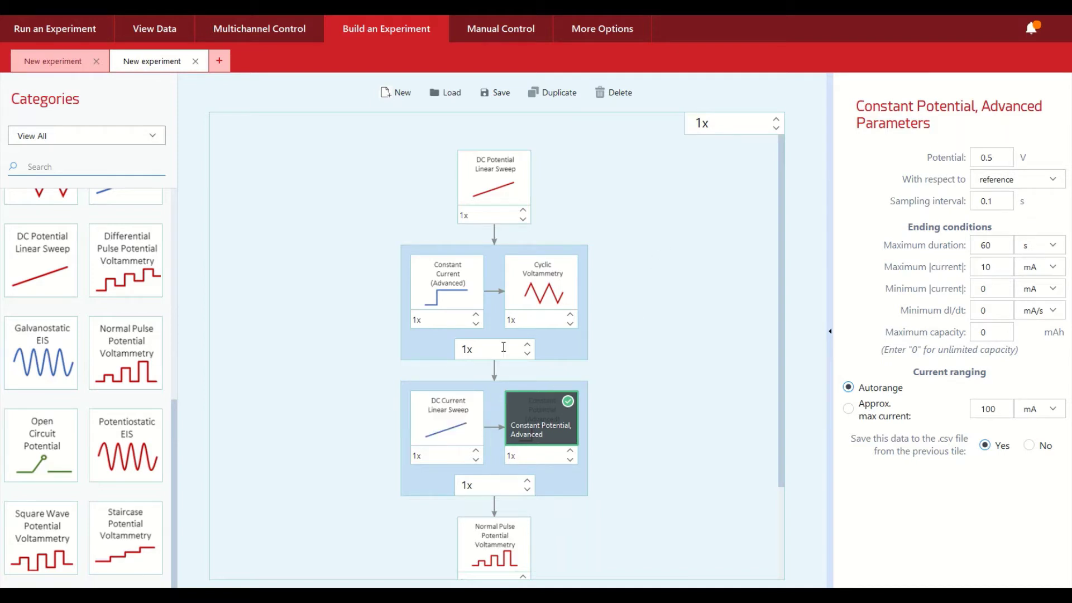
click(505, 192)
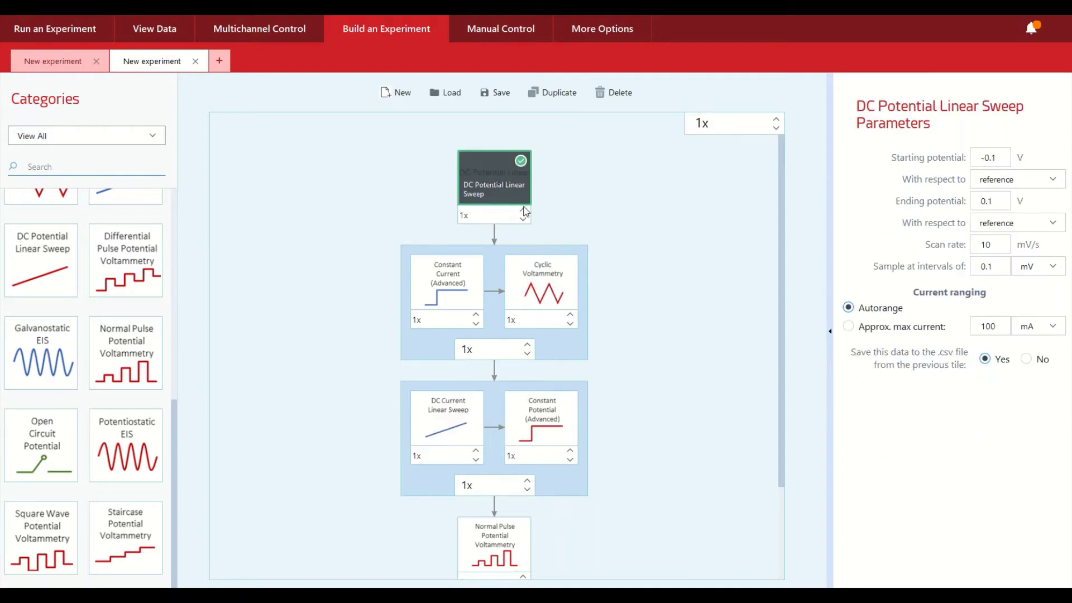
Repeat DC Potential Linear Sweep 6 times, the first group 4 times, the whole experiment 3 times
click(523, 209)
click(523, 210)
click(523, 210)
click(523, 210)
click(523, 210)
click(527, 345)
click(527, 345)
click(527, 345)
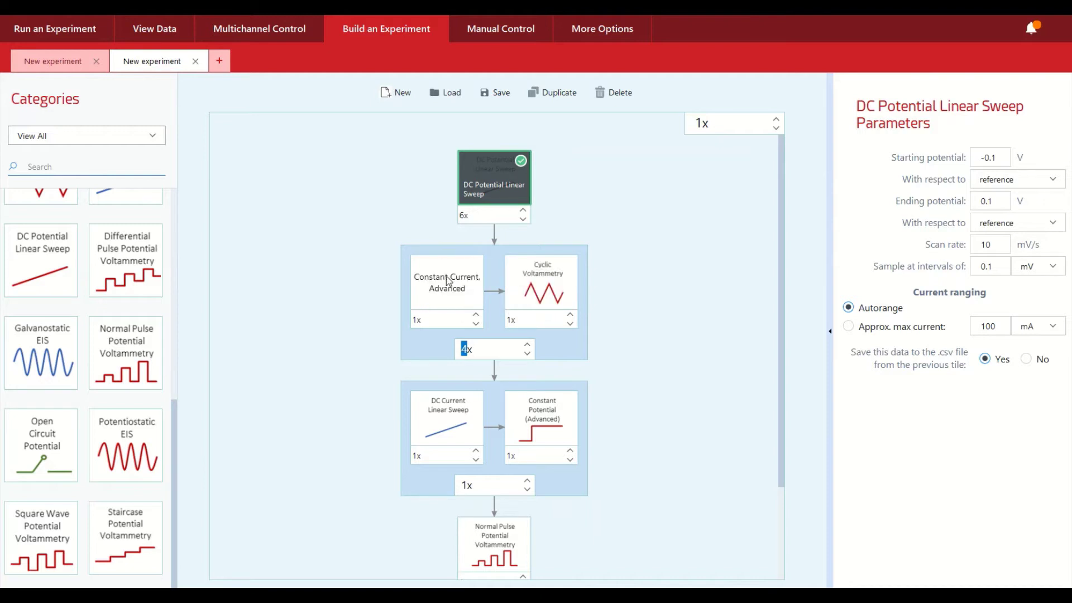
click(776, 120)
click(776, 120)
click(776, 120)
click(776, 128)
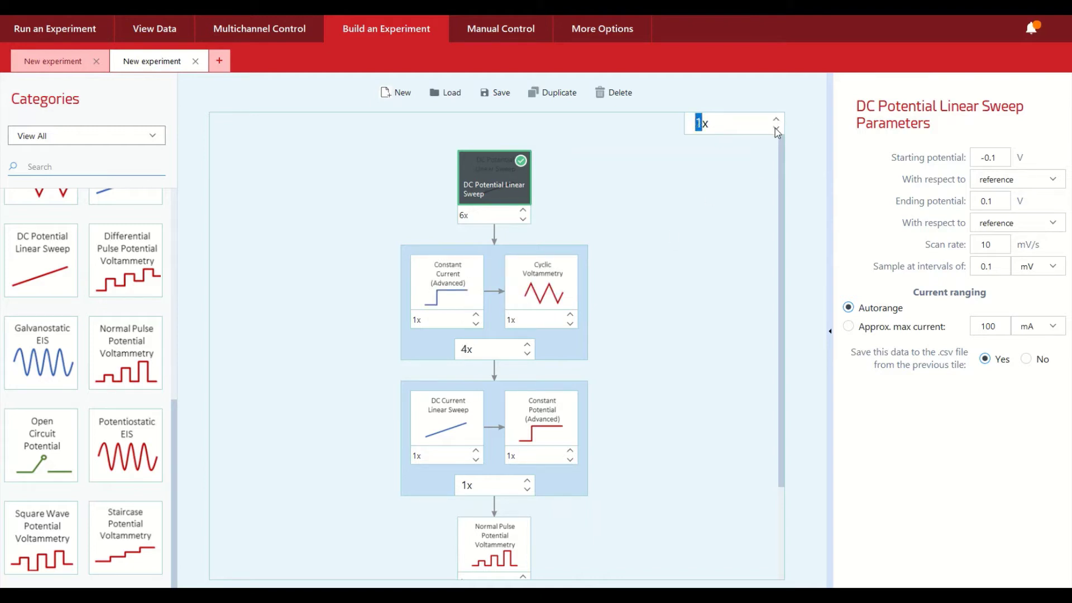
click(703, 241)
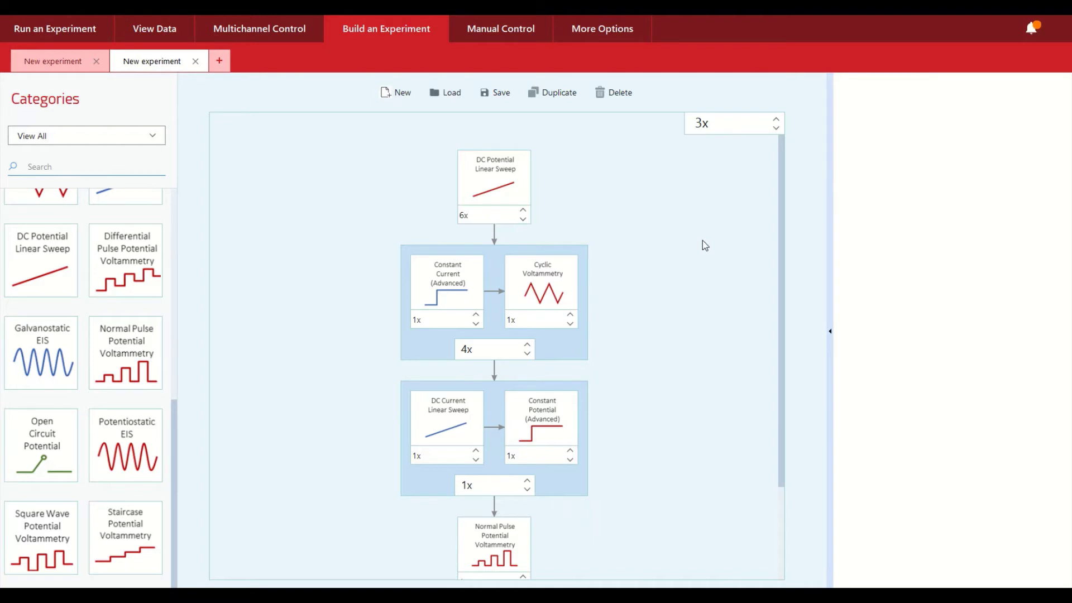
Recheck the step settings once more and bring up the Save Experiment form
click(460, 282)
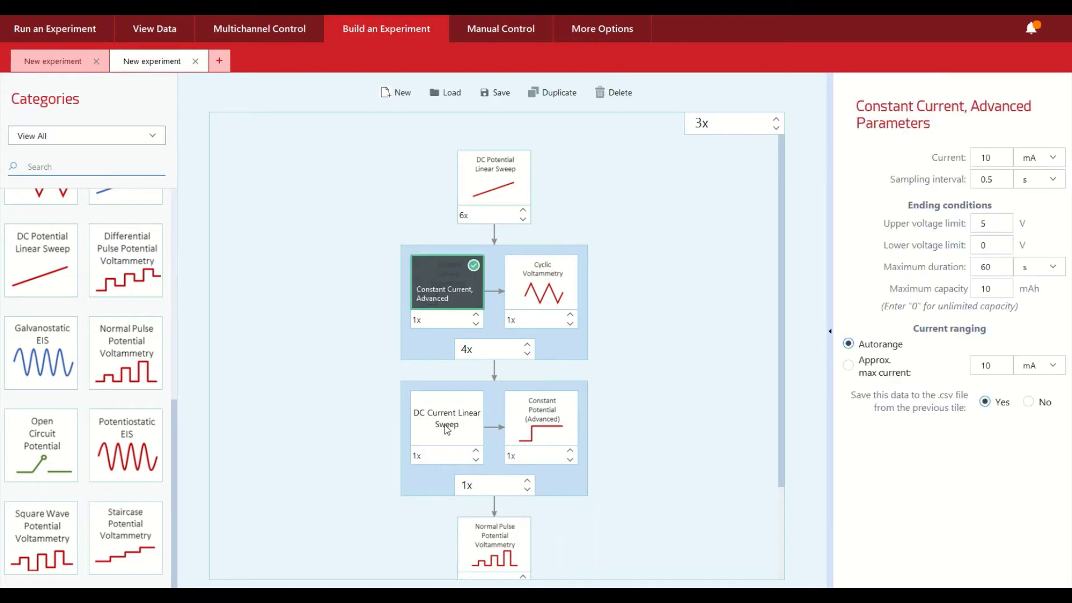
click(461, 427)
click(541, 417)
click(494, 532)
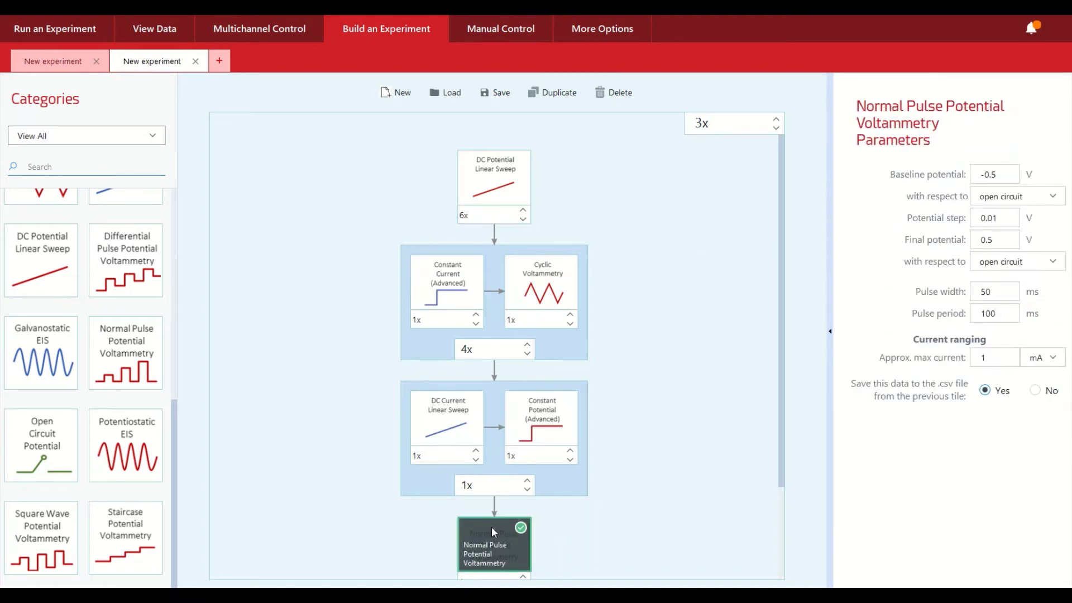
click(494, 177)
click(438, 279)
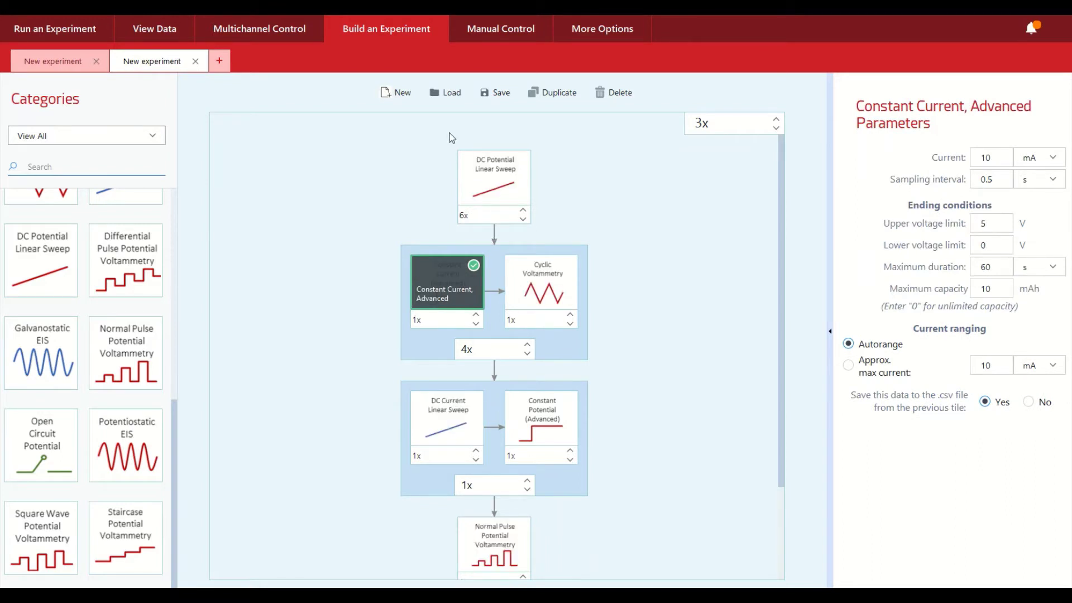
click(496, 95)
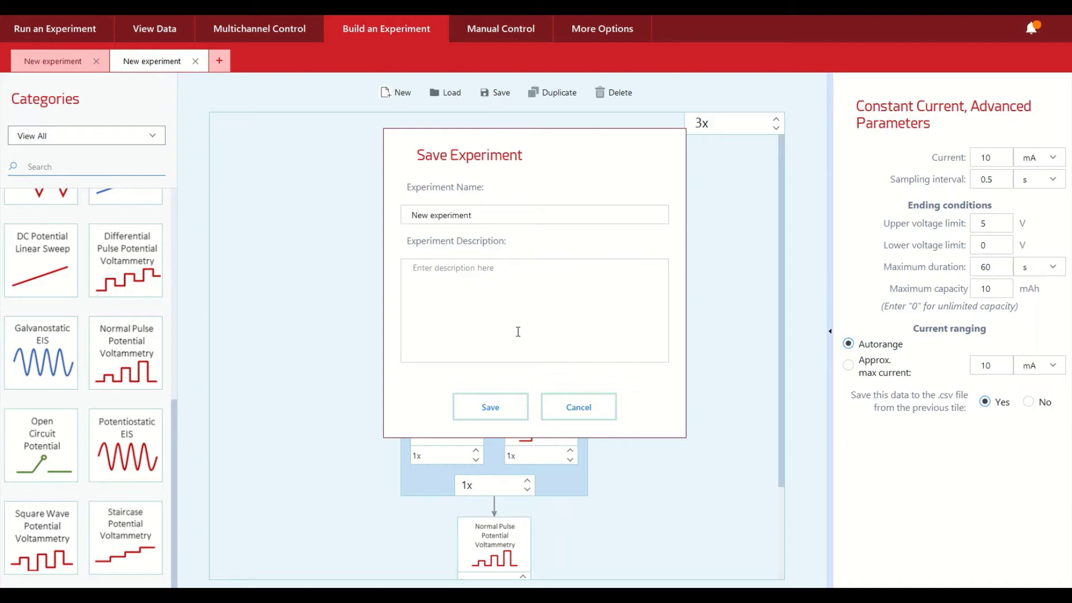
Append 12345 to the name, describe it as 'This is my experiment description', and save
click(498, 215)
text(12345)
click(496, 290)
text(This is my experiment description)
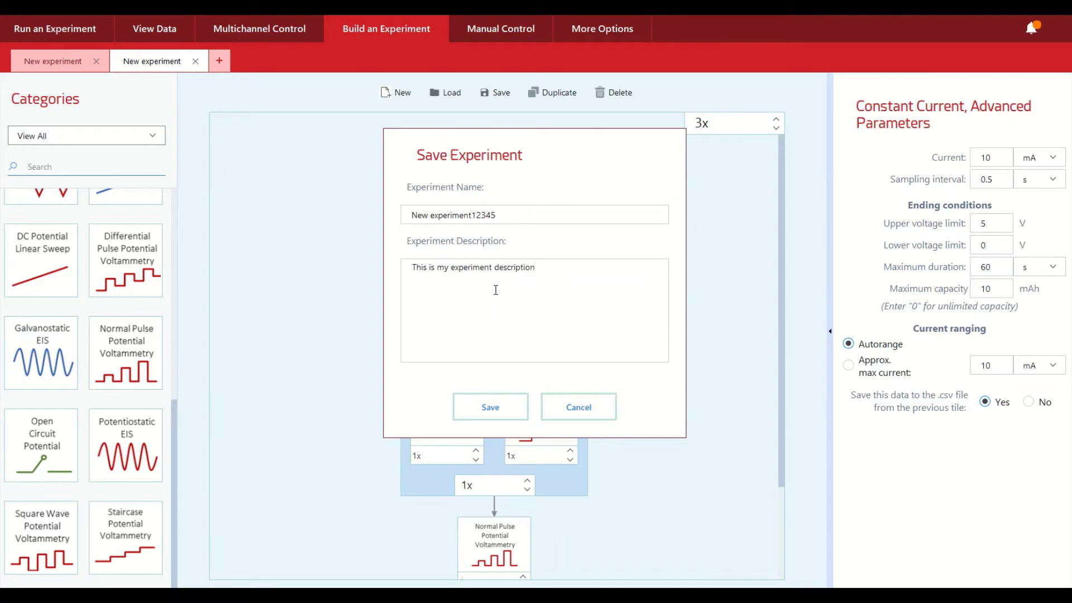
click(490, 407)
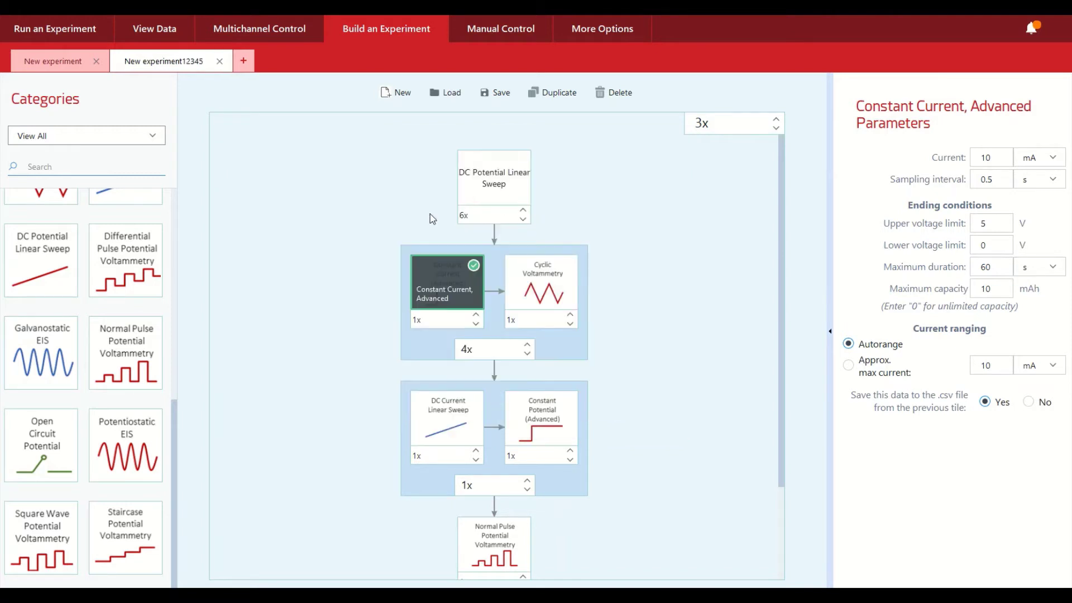
Find New experiment12345 under Run an Experiment and open it for editing
click(68, 32)
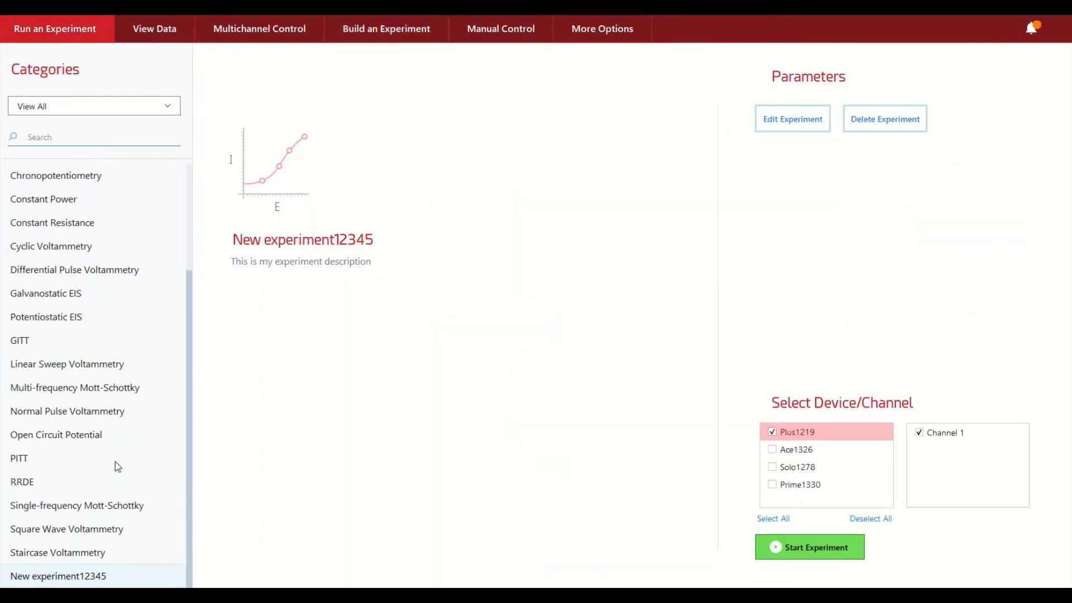
scroll(121, 471, up, 3)
scroll(120, 469, down, 3)
scroll(128, 474, up, 3)
scroll(130, 455, down, 3)
click(787, 130)
Inspect the Cyclic Voltammetry, DC Potential Linear Sweep and other step parameters, then return to Run an Experiment
click(563, 286)
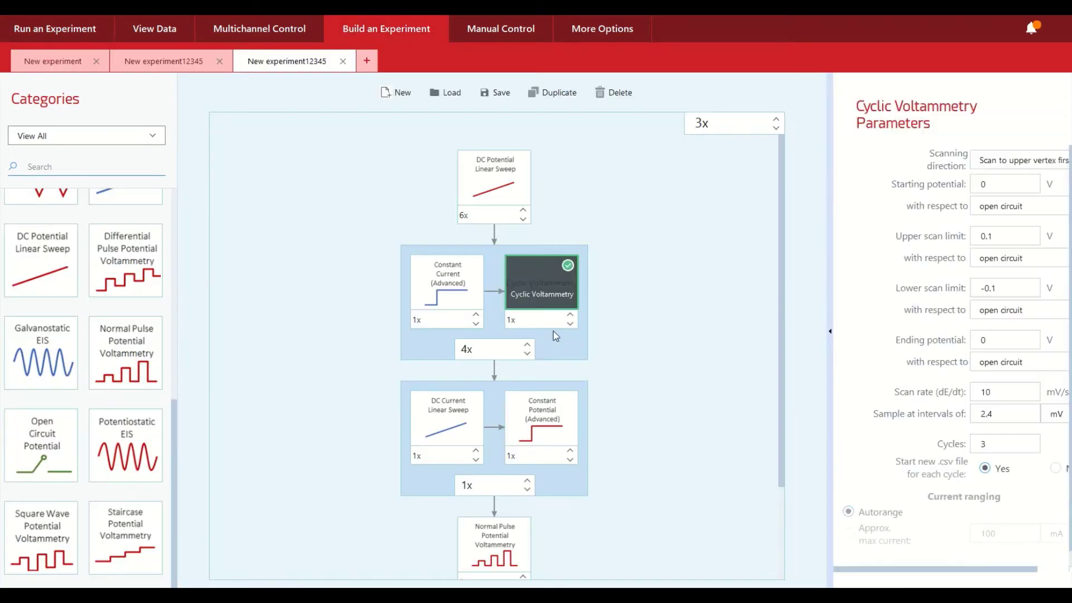
click(530, 408)
click(464, 302)
click(452, 413)
click(512, 183)
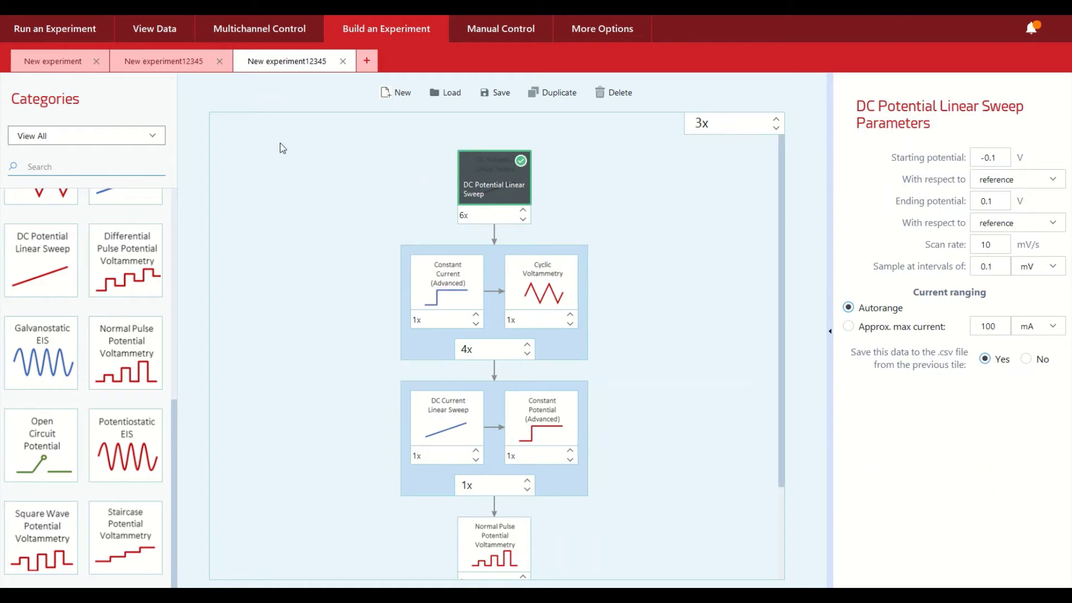
click(71, 35)
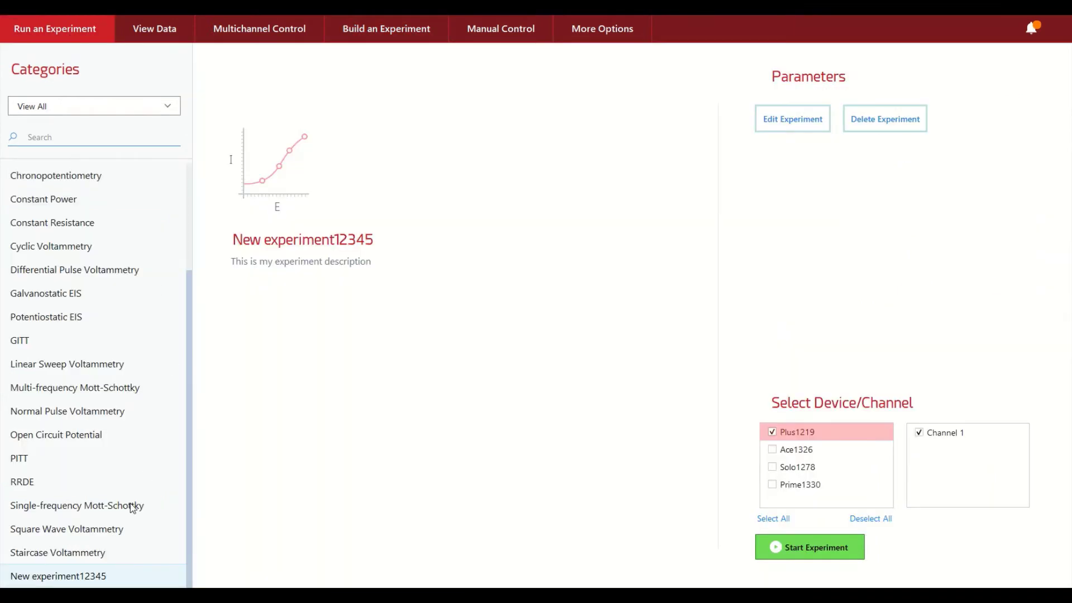
Load Linear Sweep Voltammetry and inspect its Ending potential and Scan rate fields
click(125, 372)
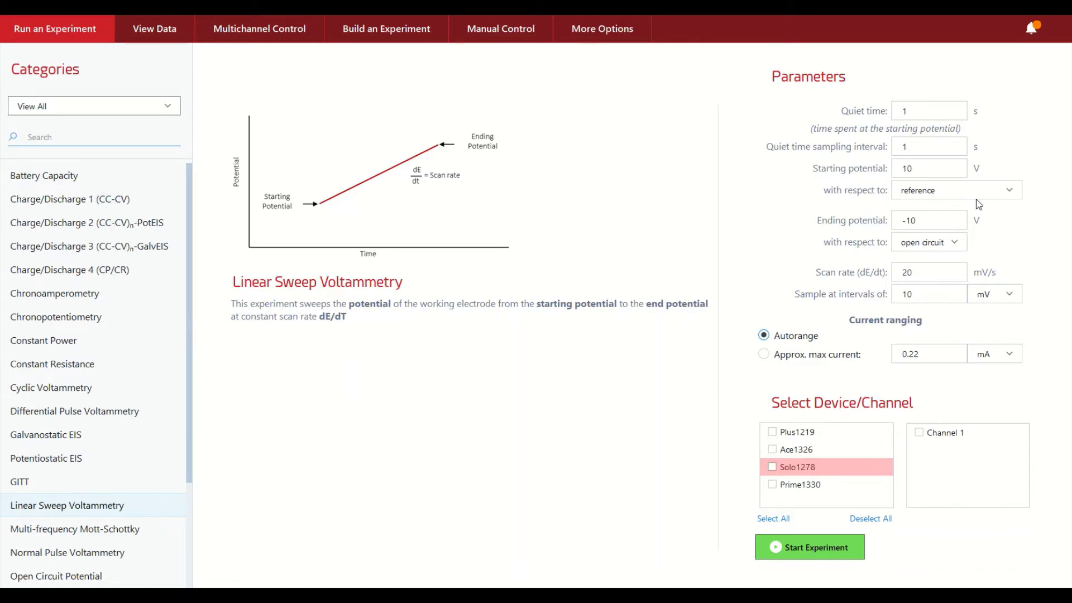
click(941, 218)
click(941, 273)
Compare the channels available on Prime1330, Plus1219, Solo1278 and Ace1326
click(805, 448)
click(804, 432)
click(804, 484)
click(807, 469)
click(805, 450)
click(804, 434)
click(804, 453)
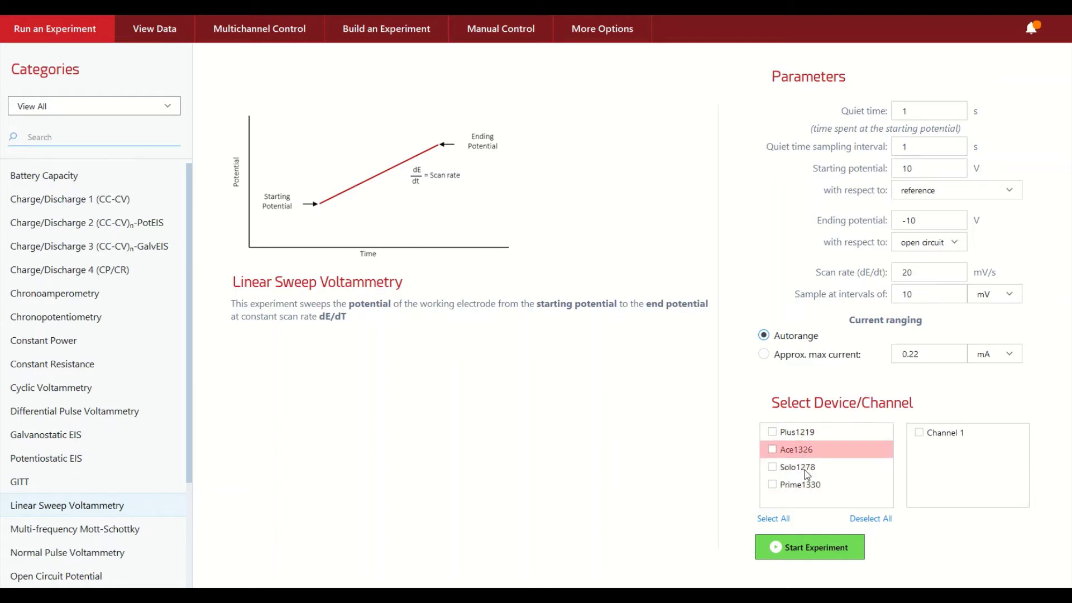
click(805, 469)
click(806, 486)
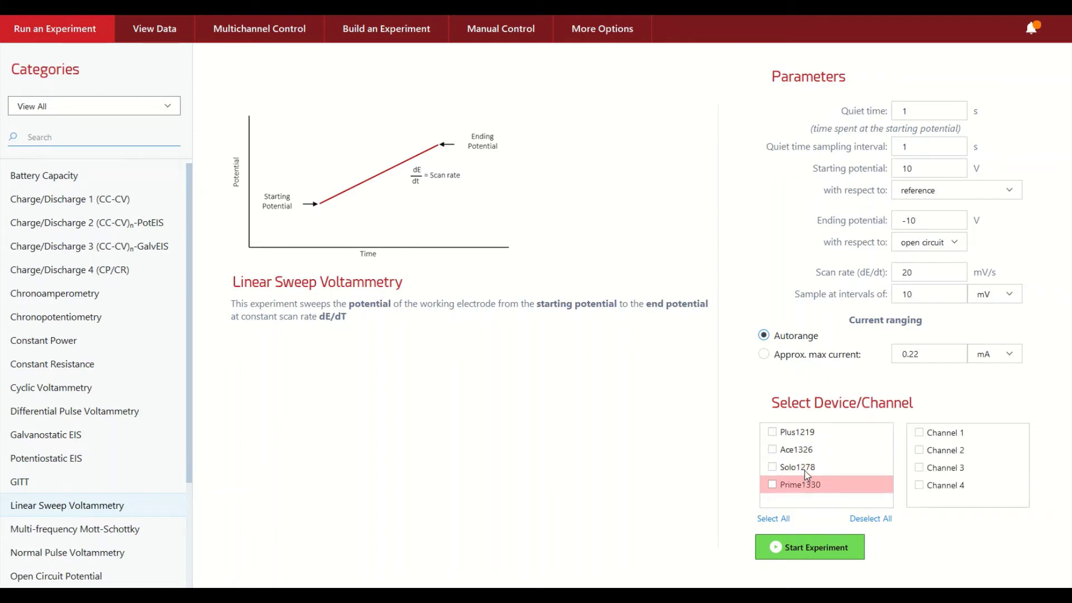
click(806, 469)
click(805, 452)
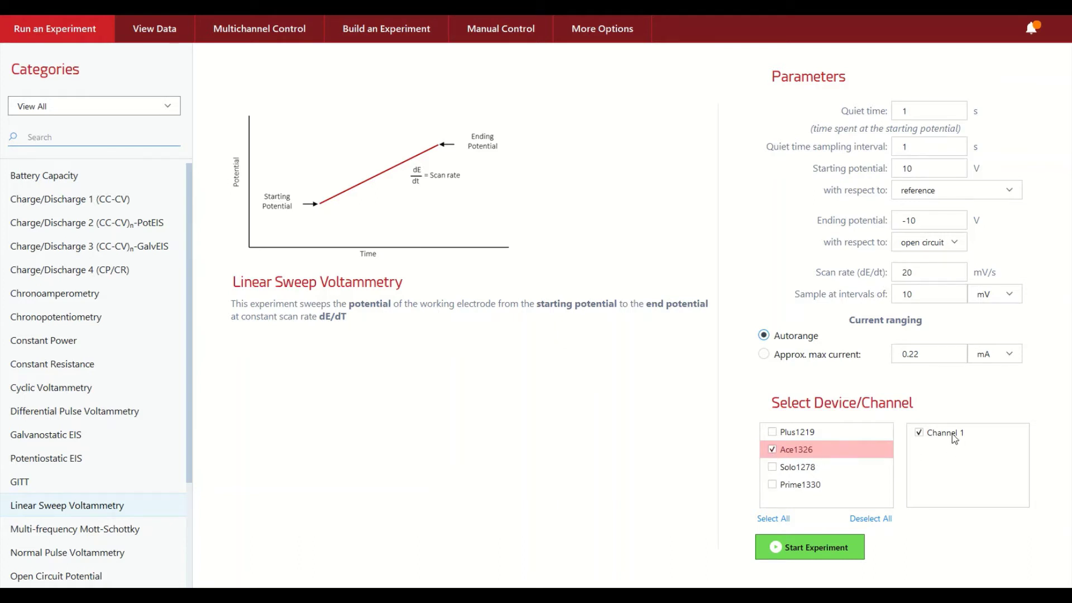
click(818, 483)
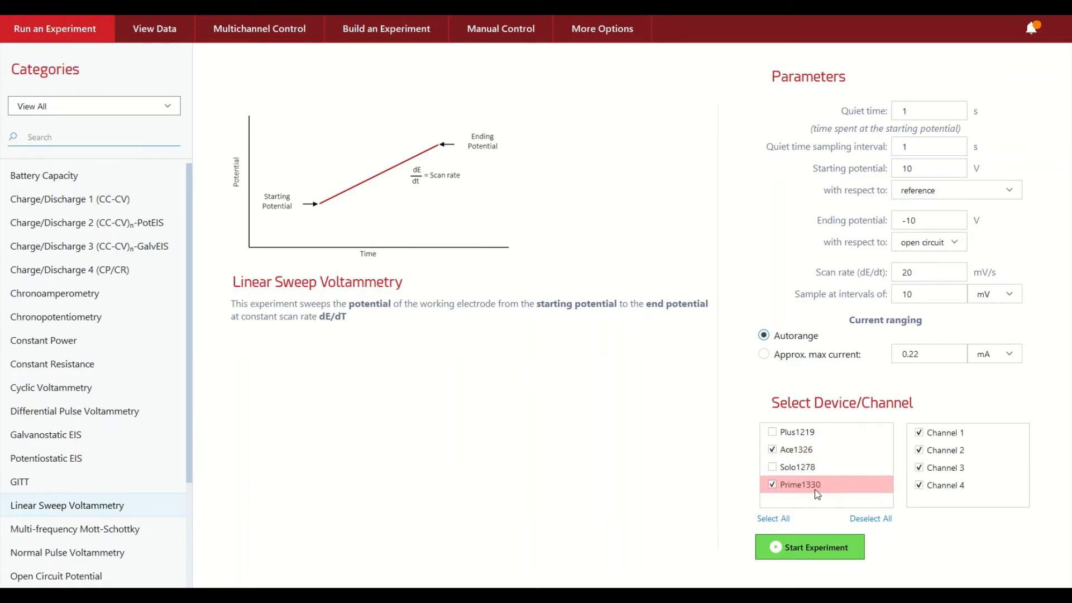
Toggle Prime1330 Channels 1 and 2, deselect Prime1330, and return to Ace1326's channel
click(919, 433)
click(919, 450)
click(919, 450)
click(919, 433)
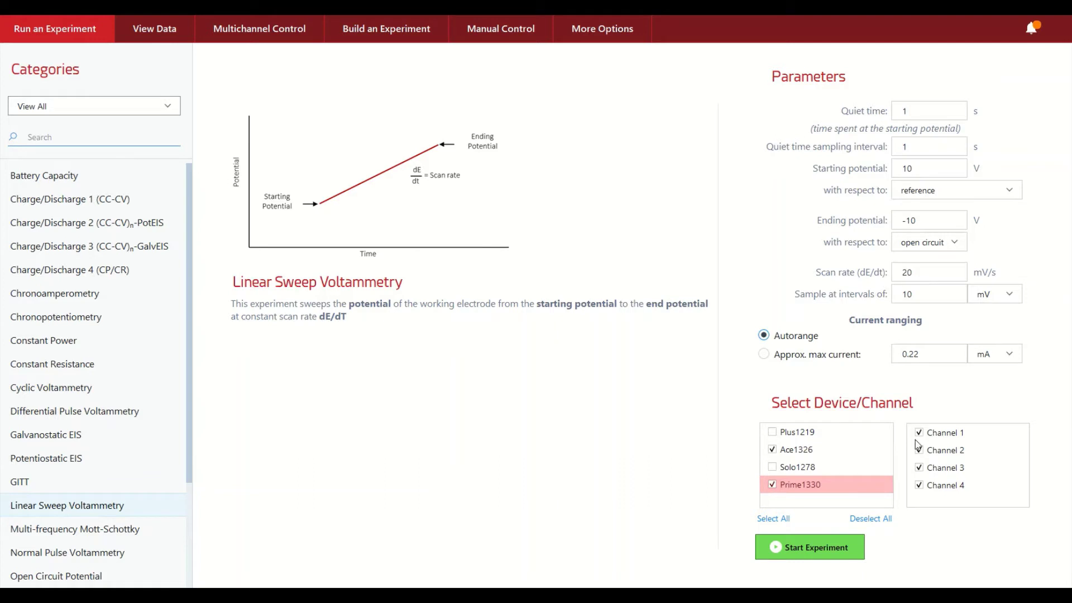
click(772, 485)
click(802, 453)
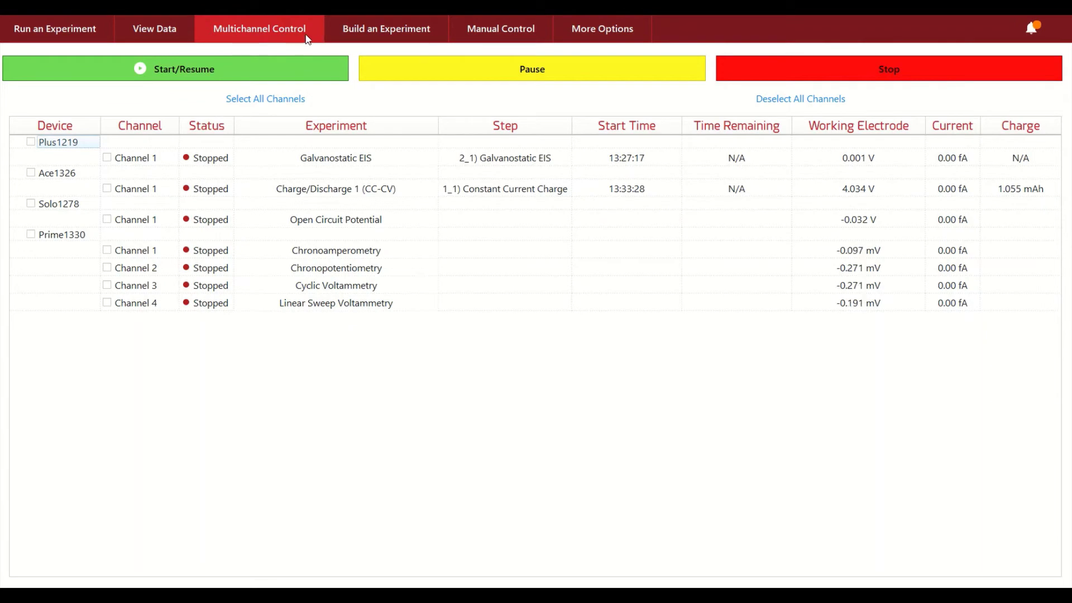
click(65, 32)
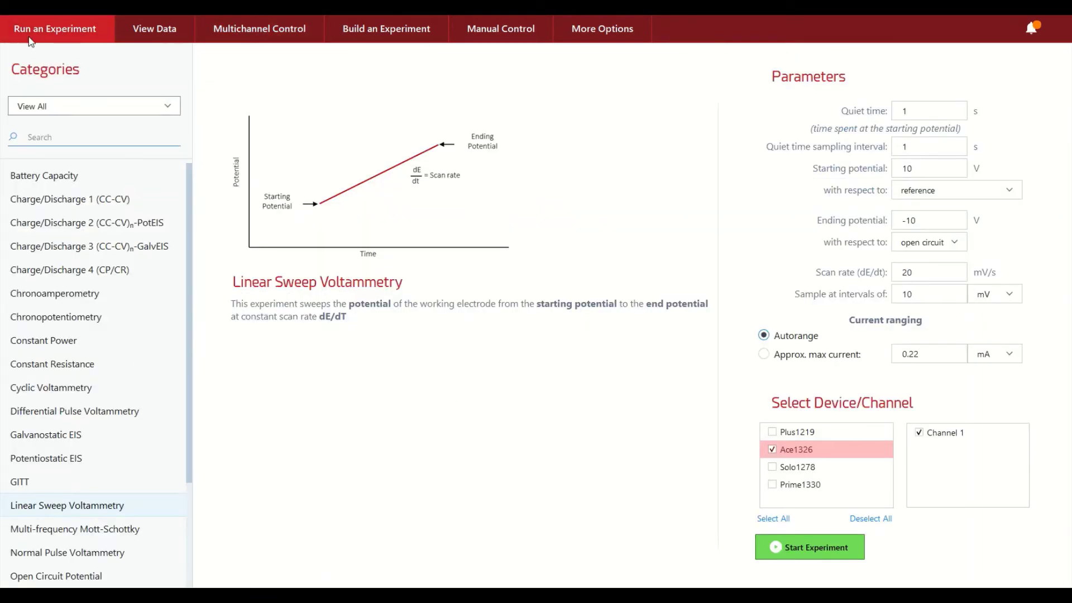
click(251, 41)
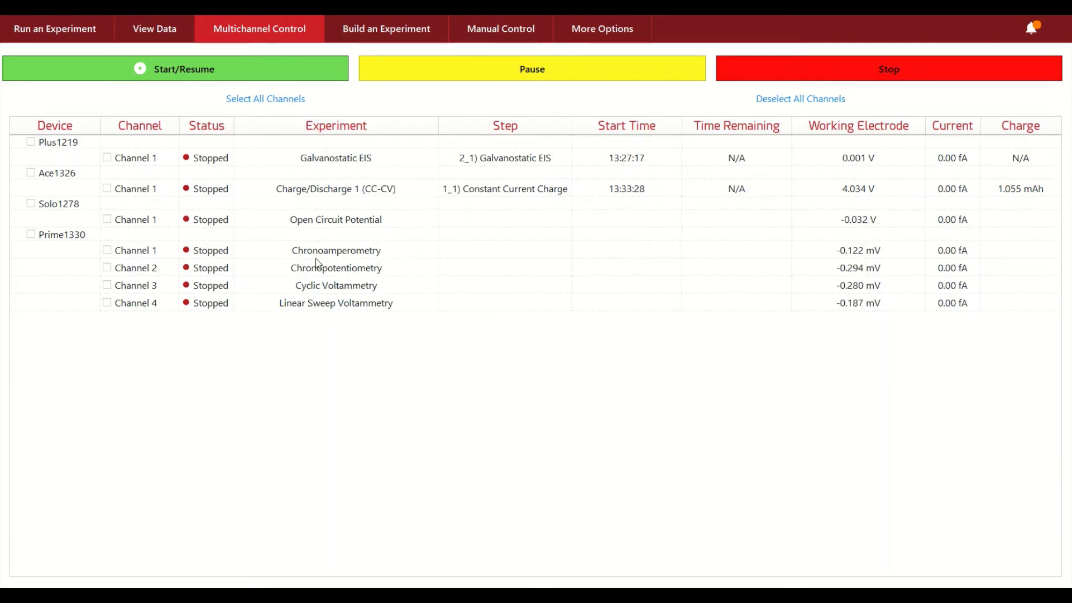
Assign Square Wave Voltammetry to Solo1278 Channel 1
click(342, 222)
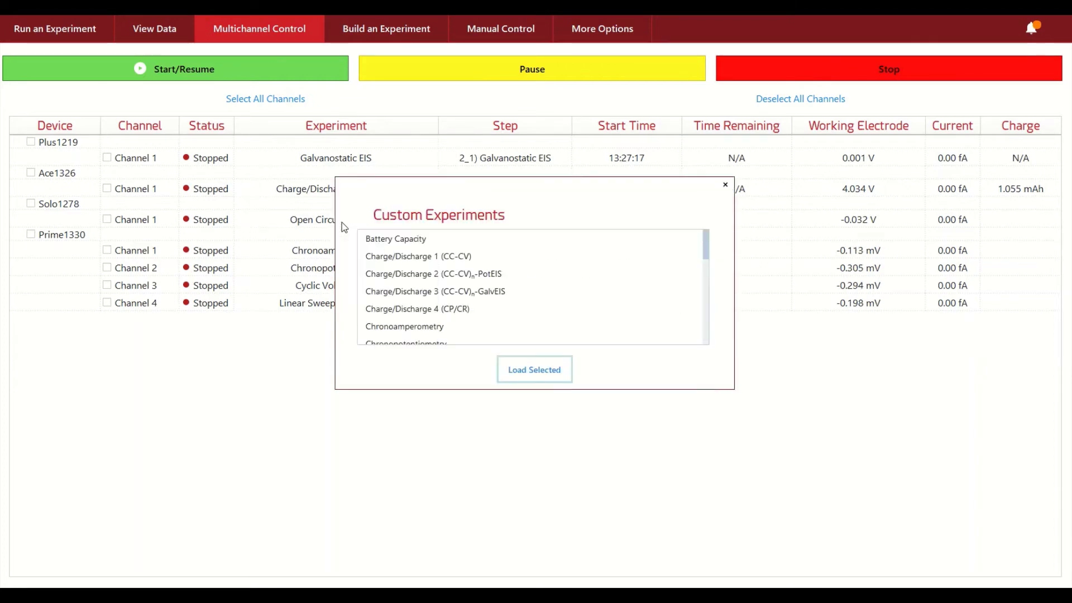
scroll(451, 297, down, 3)
scroll(451, 298, down, 1)
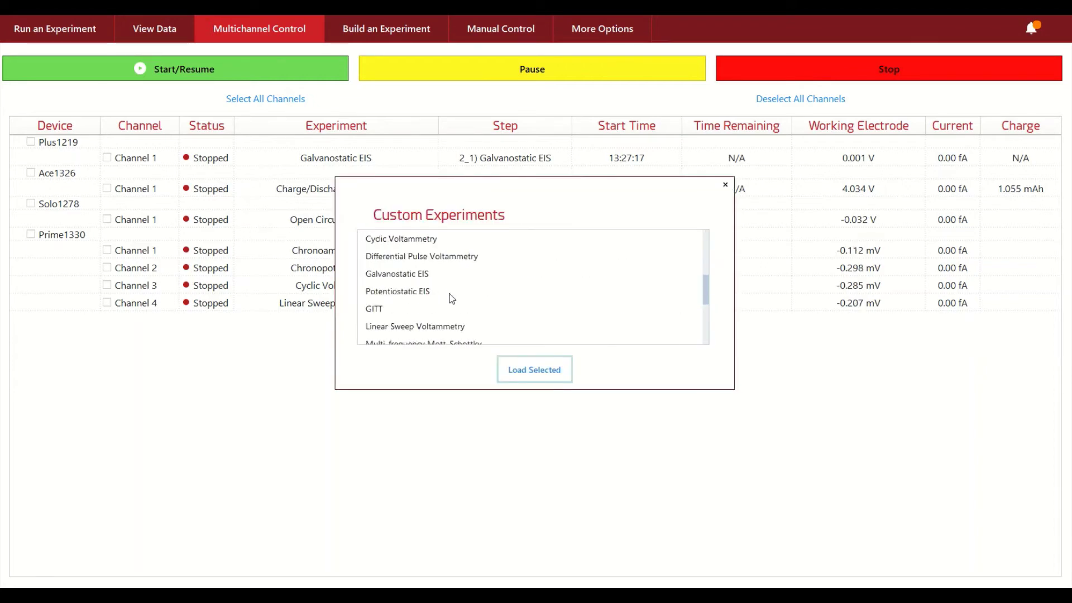
scroll(451, 297, down, 1)
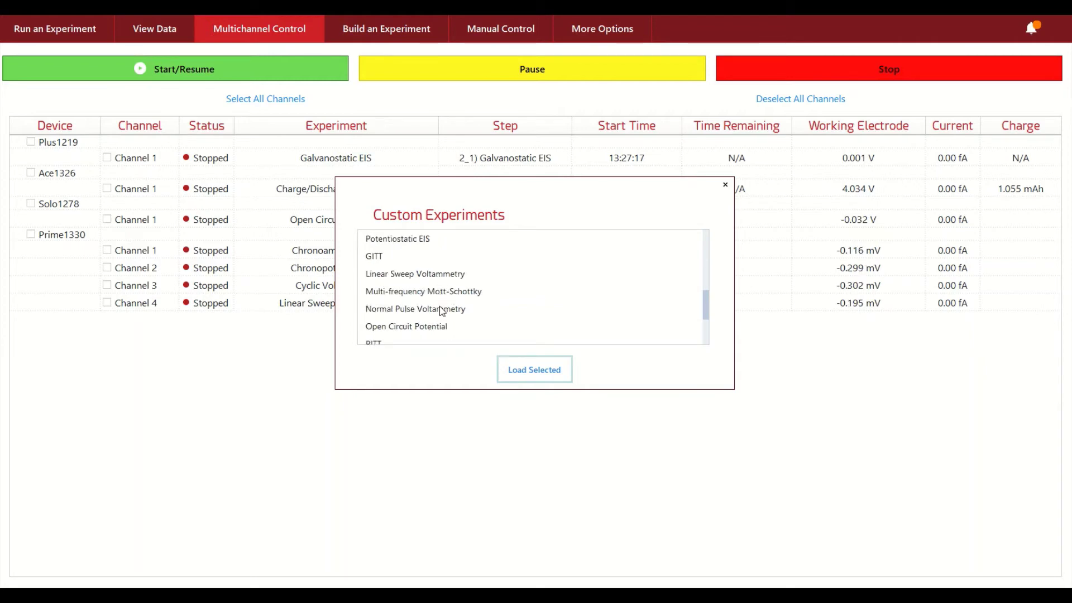
scroll(430, 321, down, 1)
scroll(421, 312, down, 1)
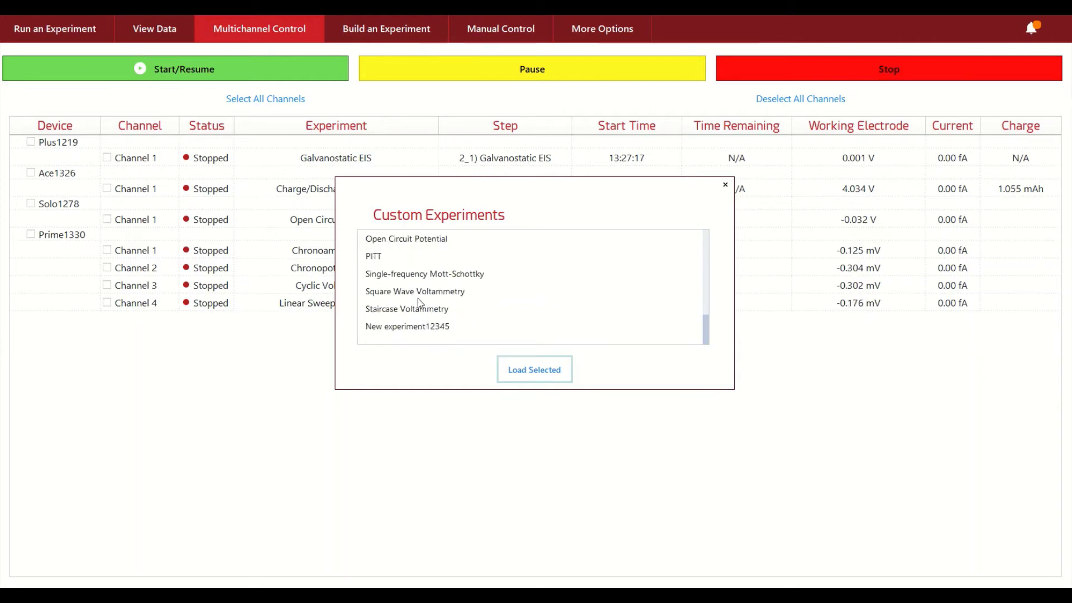
click(420, 290)
click(523, 373)
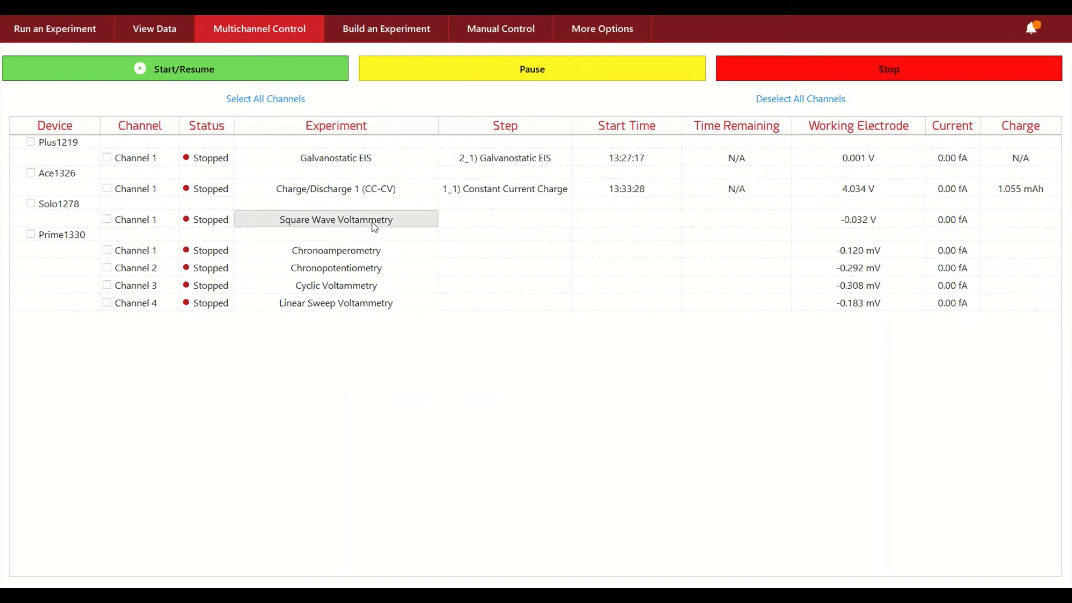
Restore Open Circuit Potential on Solo1278 Channel 1, then select all channels
click(372, 222)
scroll(474, 280, down, 2)
scroll(490, 284, down, 2)
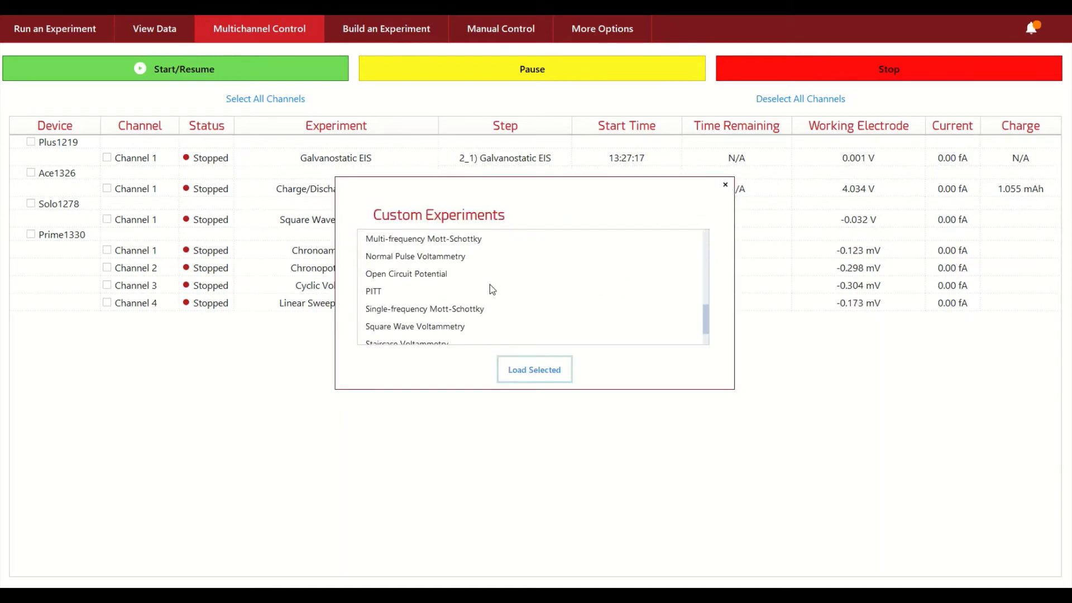
click(462, 276)
click(525, 371)
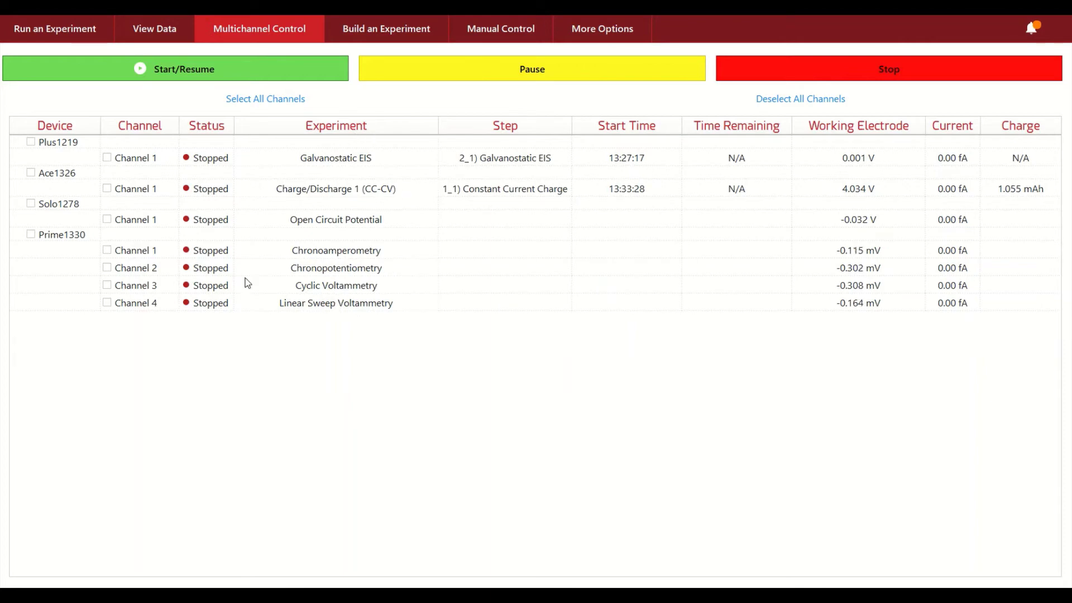
click(256, 100)
Uncheck Ace1326, Solo1278 and Prime1330, then re-check Ace1326 and Solo1278
click(32, 173)
click(31, 203)
click(32, 235)
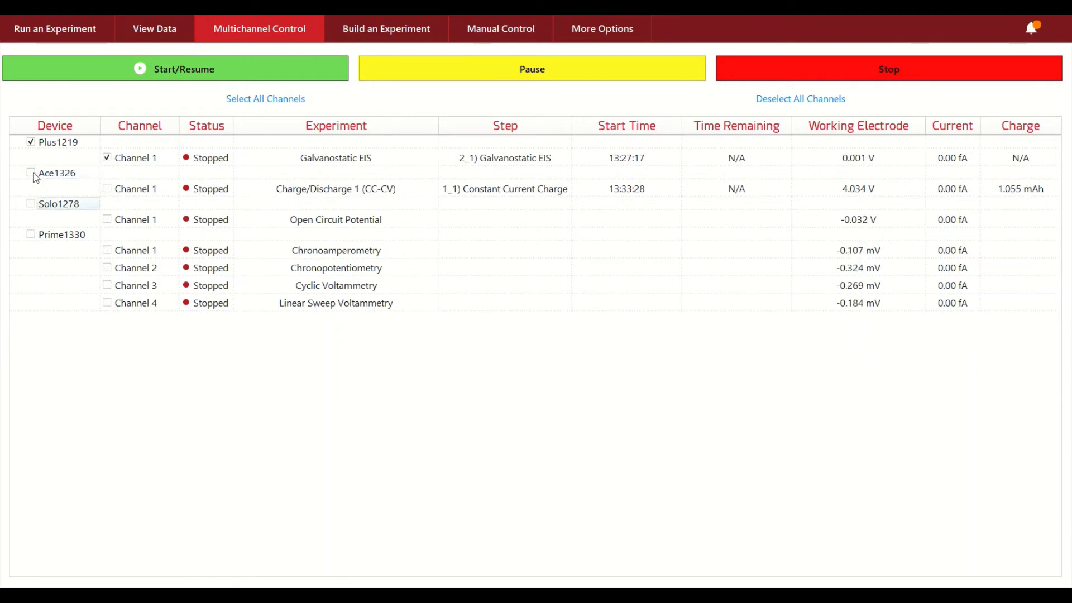
click(32, 174)
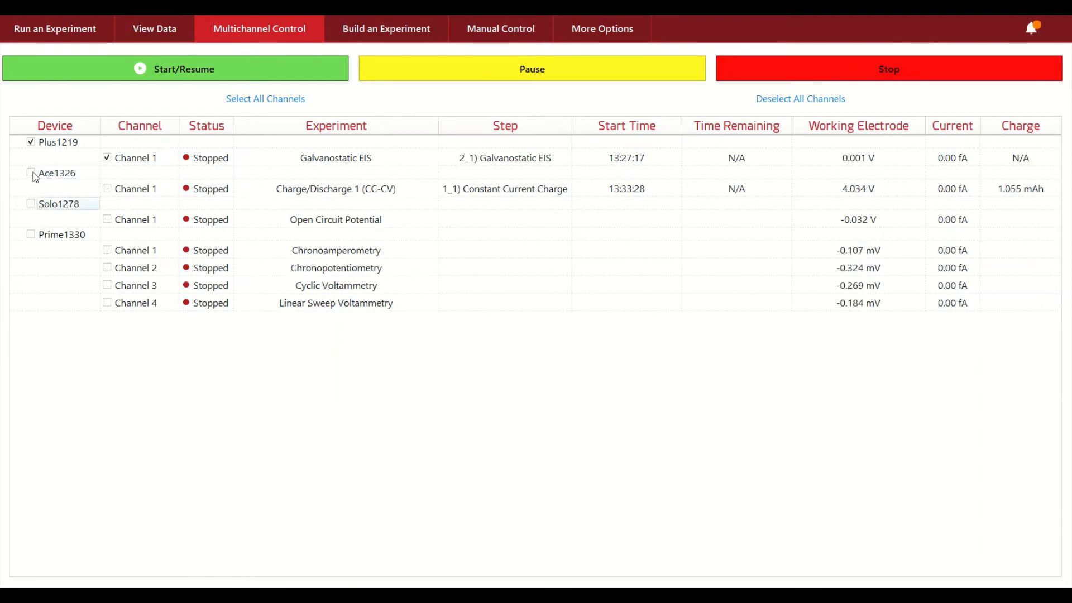
click(31, 205)
Start the selected experiments, saving the Ace1326 and Plus1219 Channel 1 data files
click(211, 75)
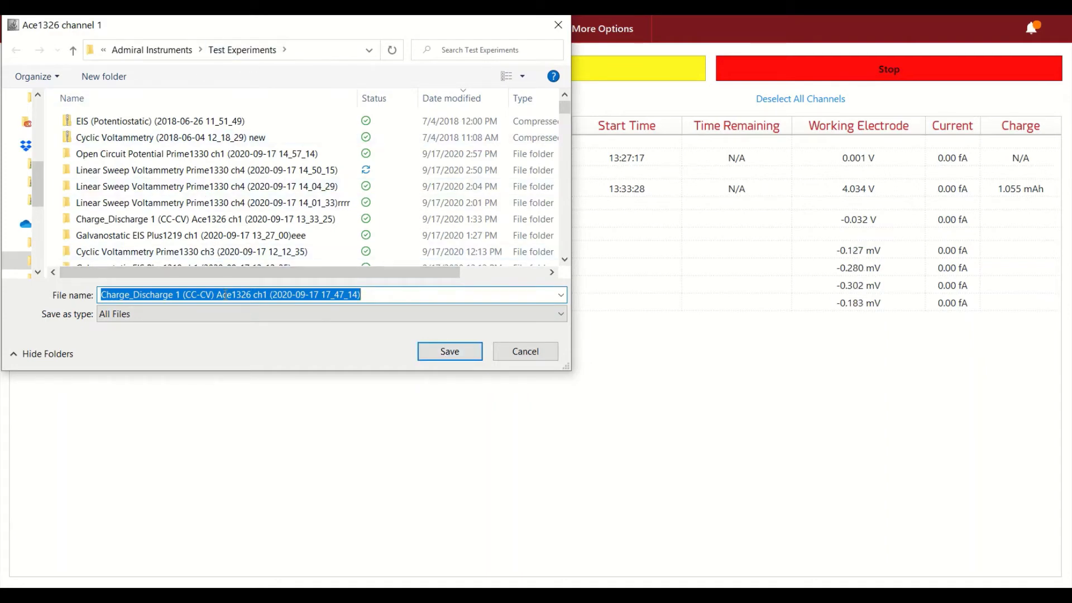
click(445, 355)
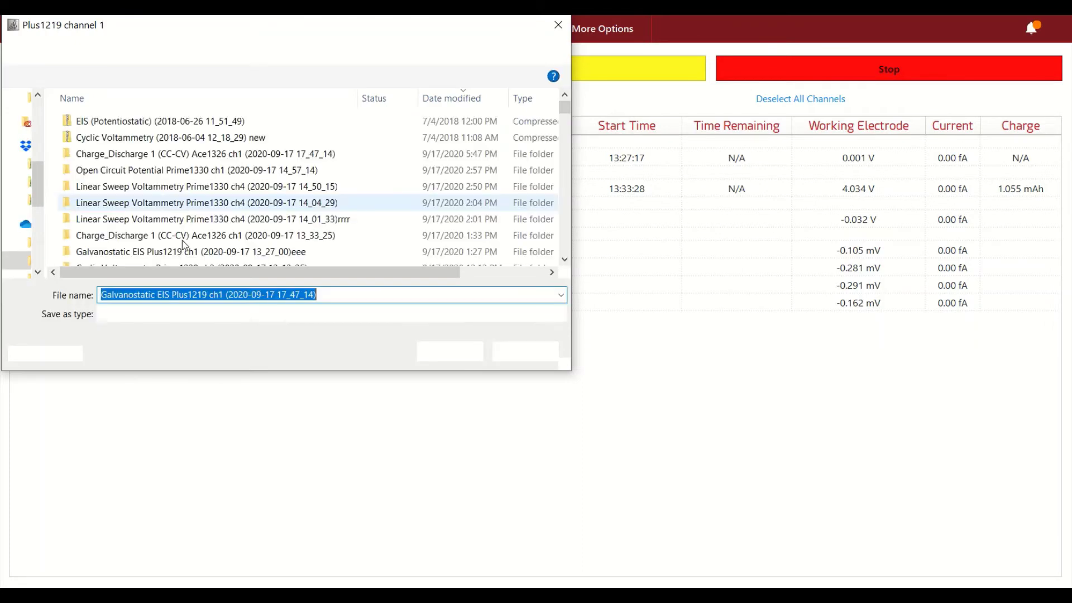
click(447, 352)
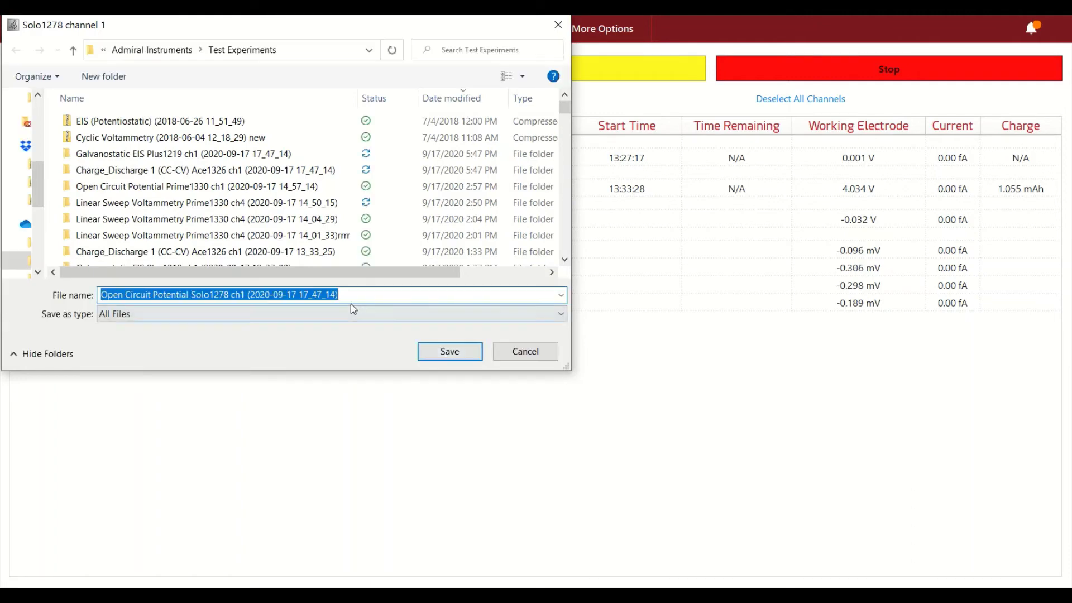
Rename the Solo1278 data file to ttt and save it
click(322, 294)
drag(338, 295, 88, 296)
key(BackSpace)
key(ctrl+z)
shift+click(146, 295)
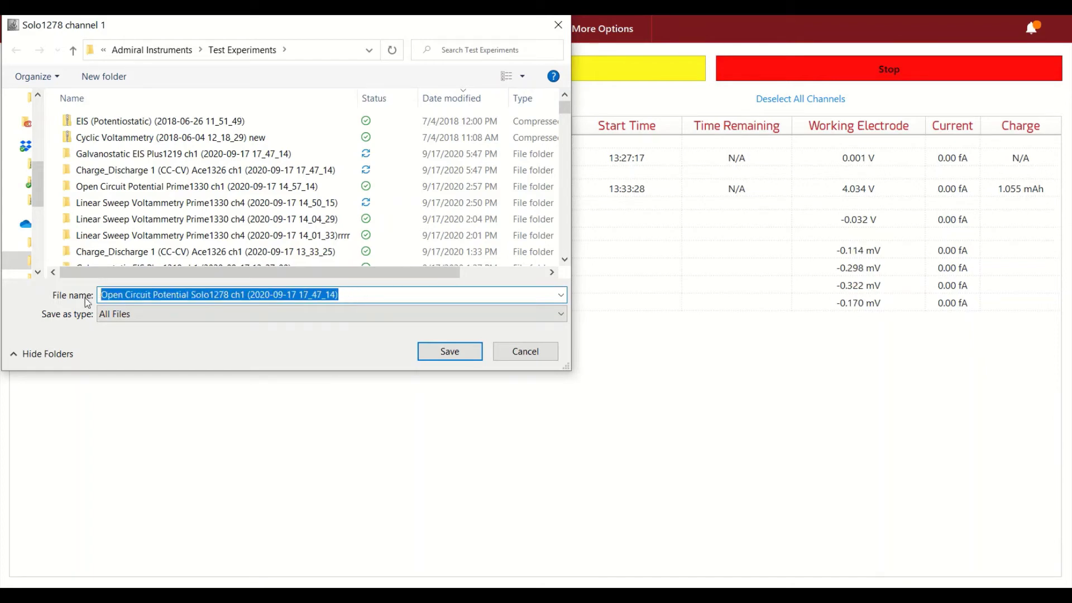
text(ttt)
click(450, 355)
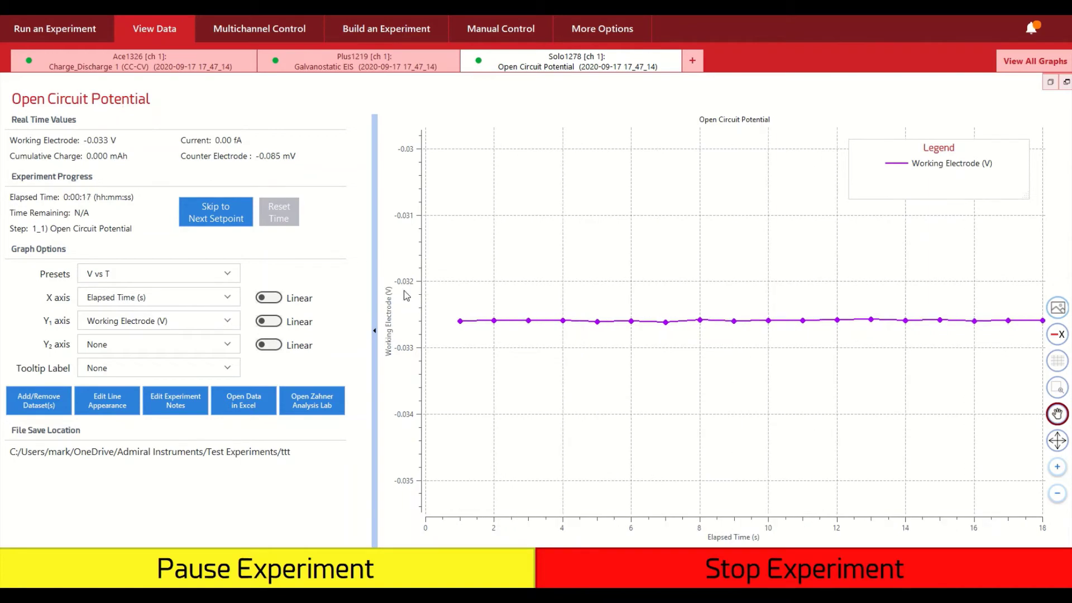
click(161, 66)
click(343, 64)
click(159, 66)
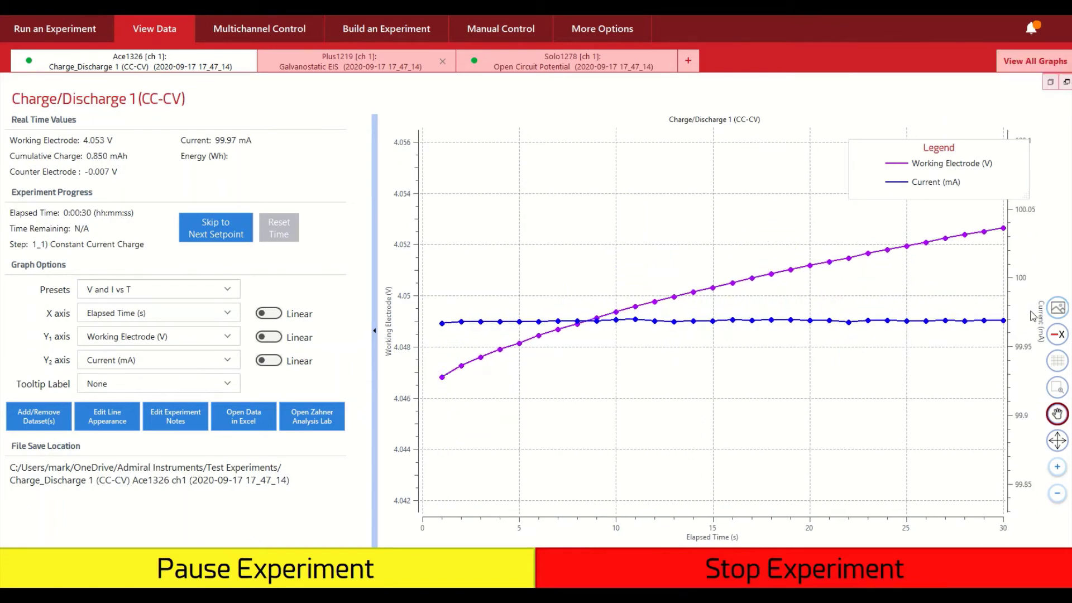
click(327, 59)
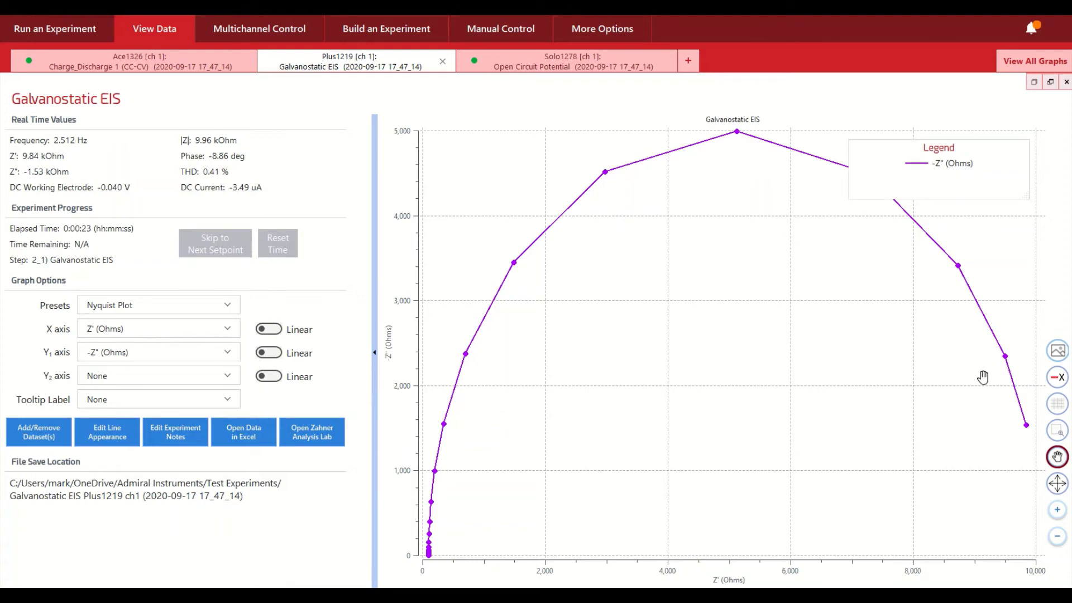
click(134, 61)
click(579, 58)
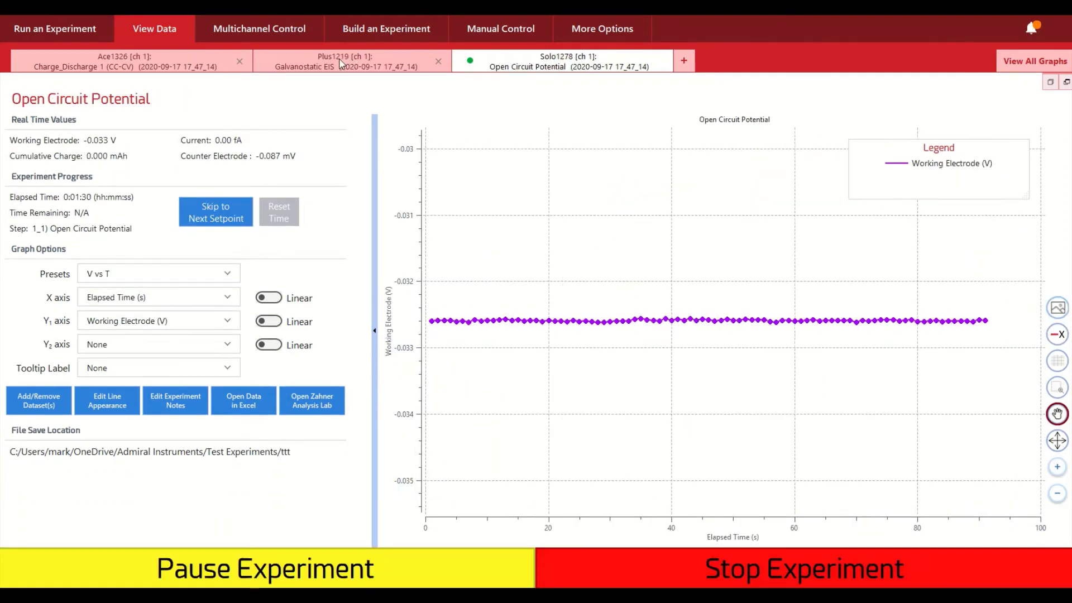
click(380, 58)
click(171, 67)
click(313, 62)
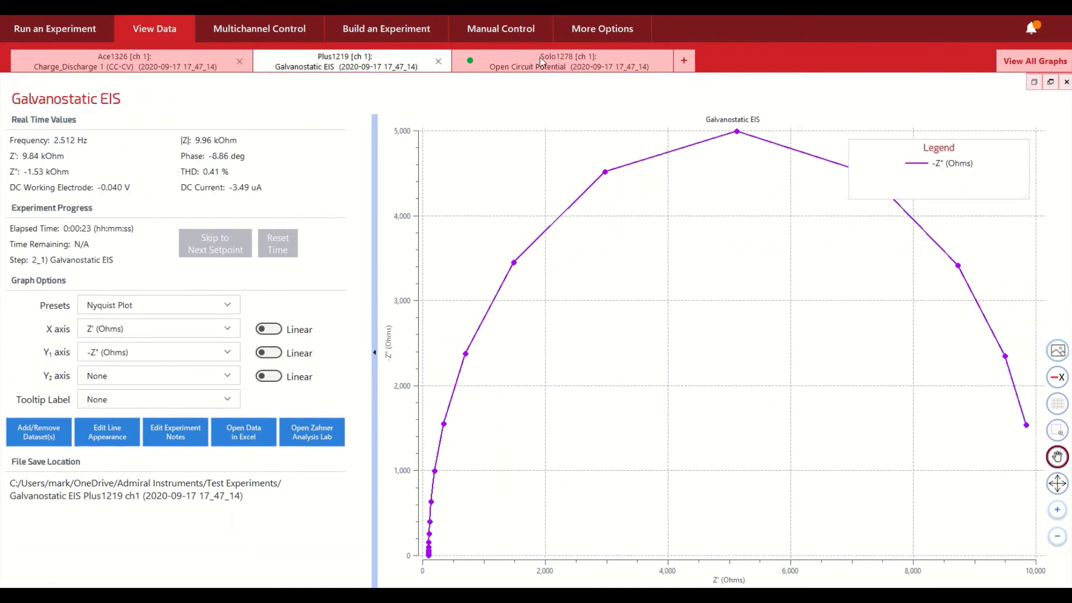
click(581, 67)
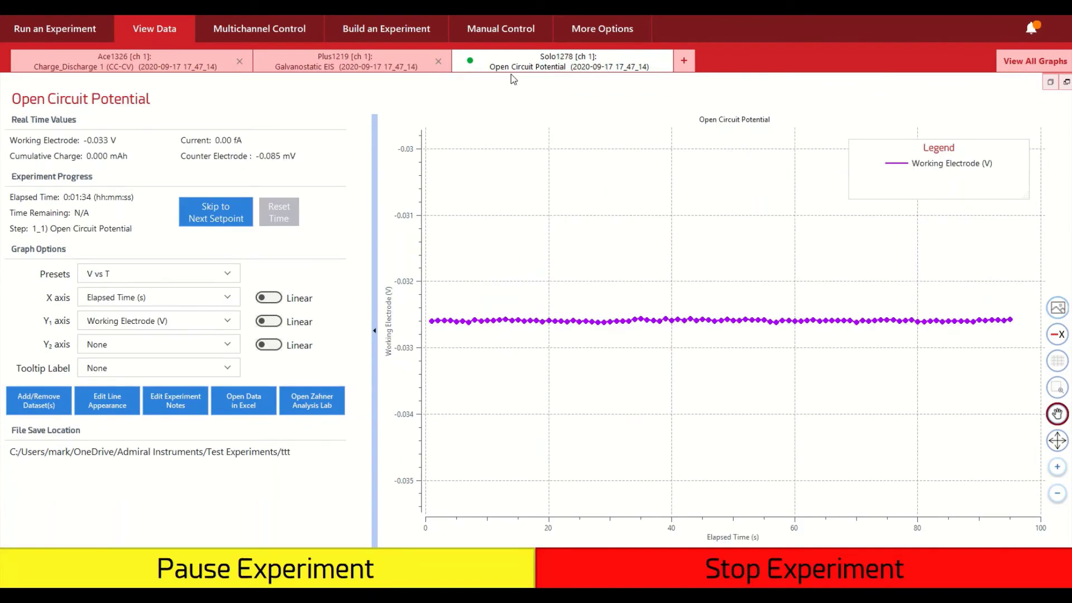
Display all three experiment graphs and stretch the Charge_Discharge panel taller
click(1025, 65)
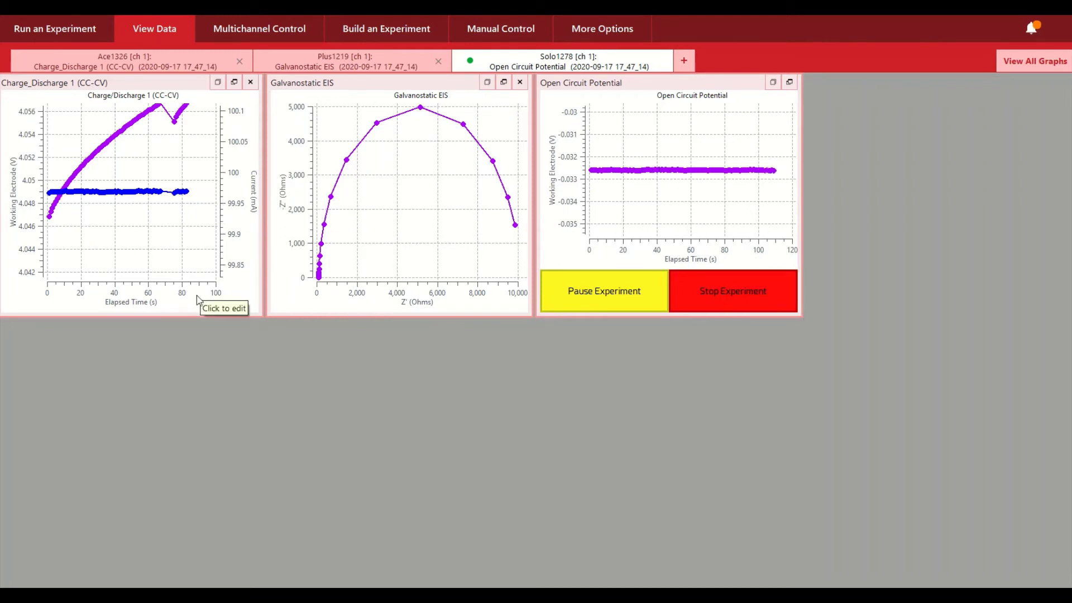
drag(226, 316, 225, 550)
mouse_move(263, 369)
mouse_down()
mouse_move(469, 370)
mouse_move(252, 371)
mouse_move(265, 371)
mouse_up()
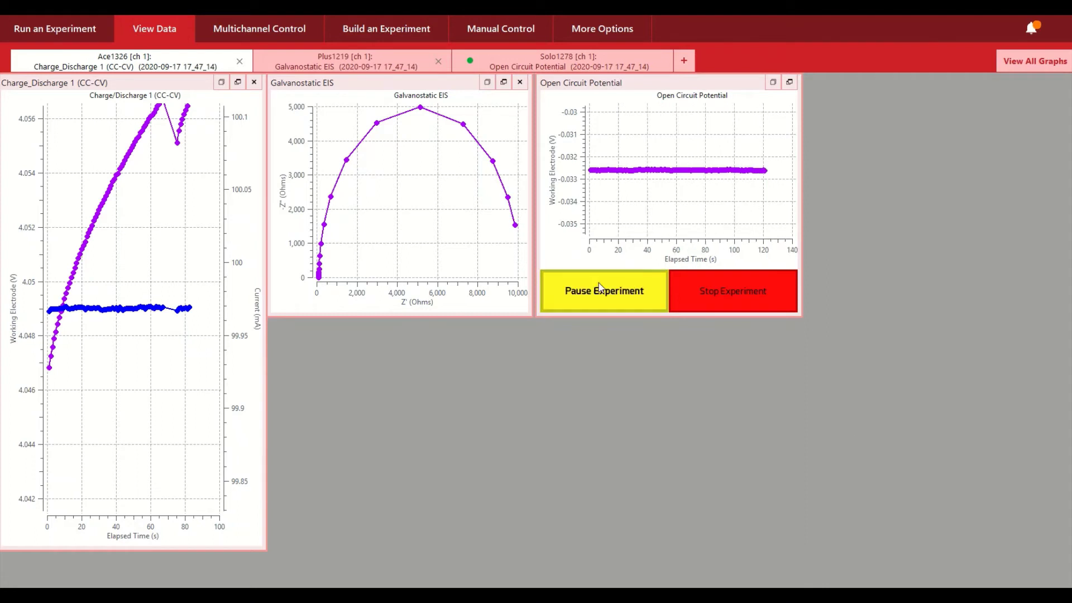
Recolour the Galvanostatic EIS curve orange through Edit Line Appearance and apply it
right_click(397, 201)
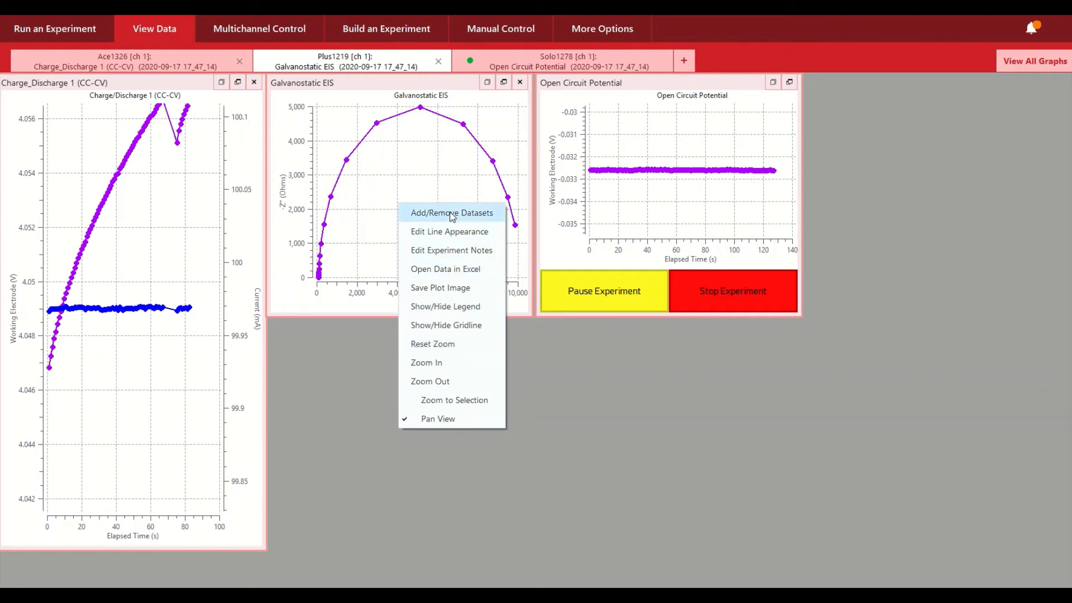
click(452, 235)
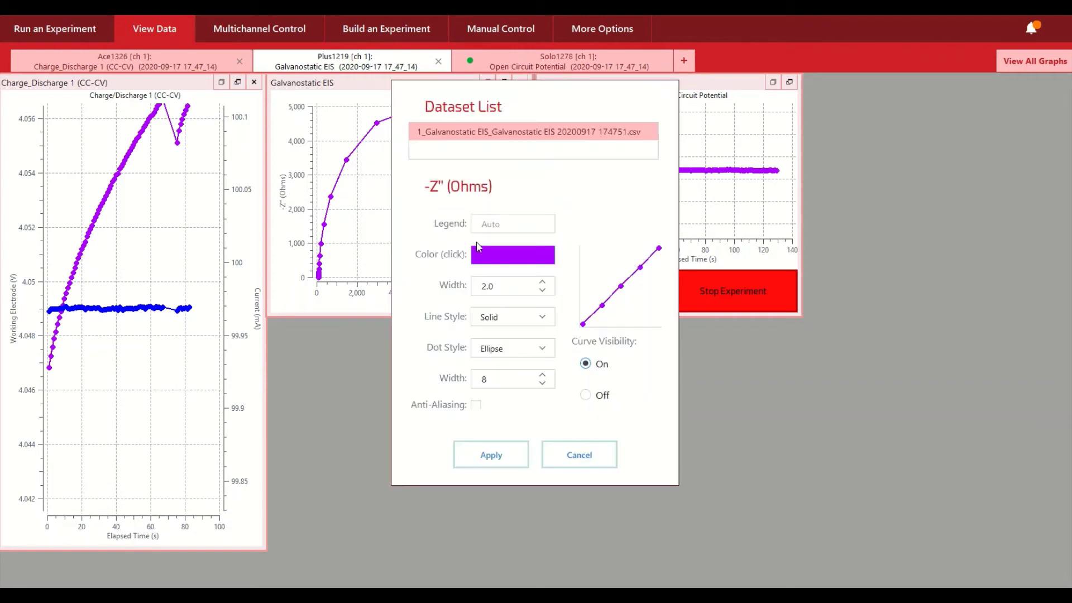
click(501, 261)
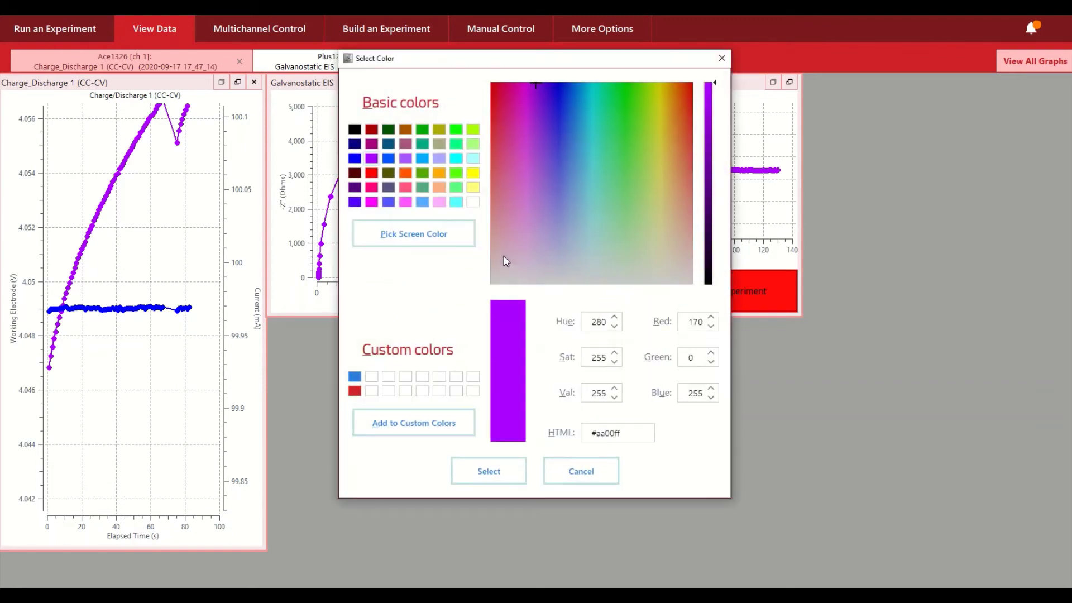
click(405, 173)
click(508, 483)
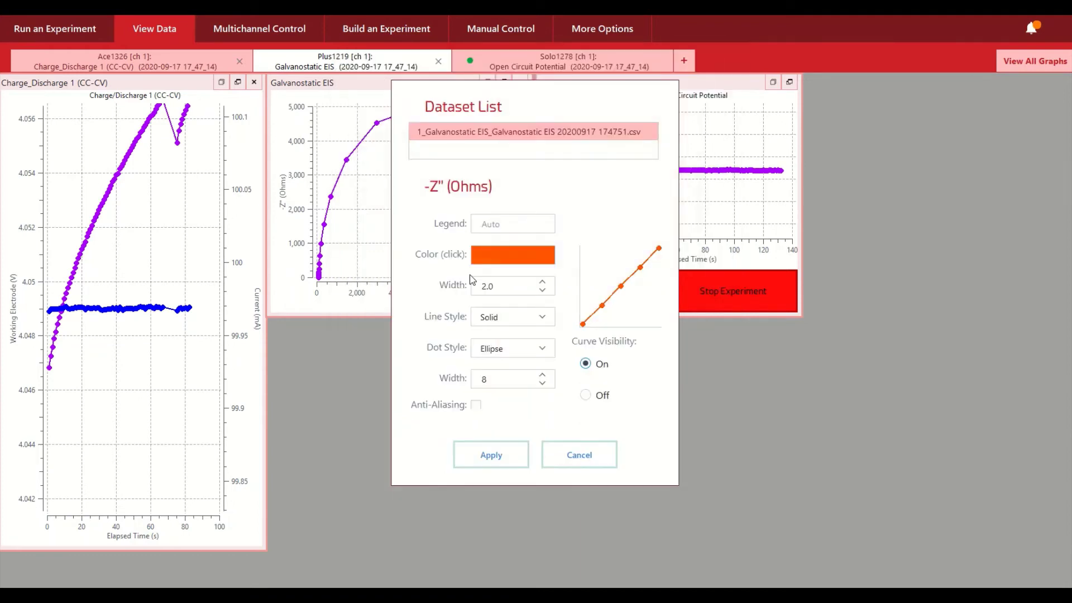
click(509, 461)
right_click(437, 234)
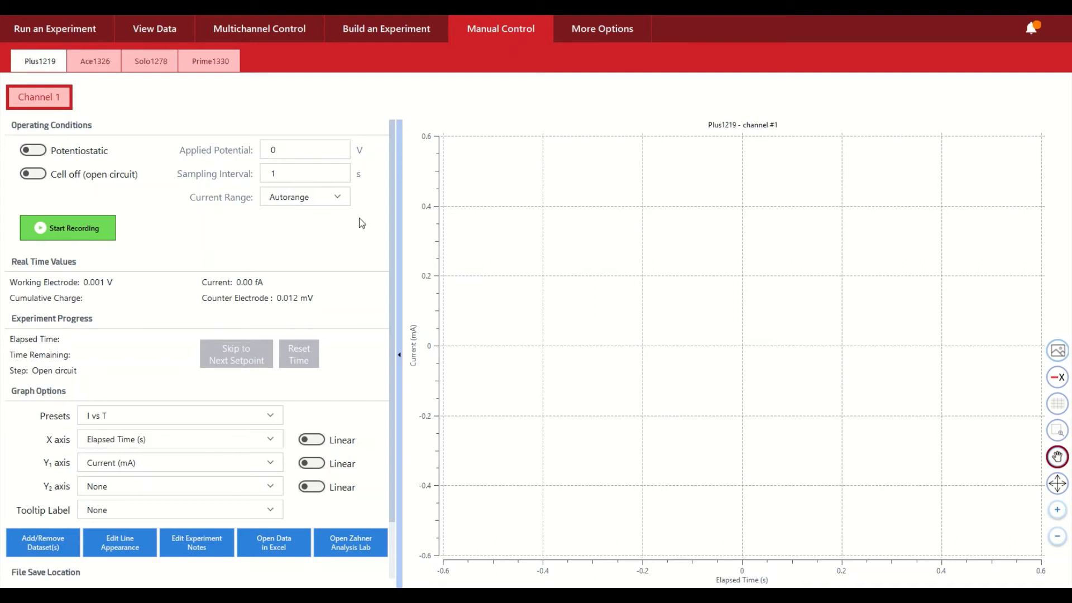
click(109, 63)
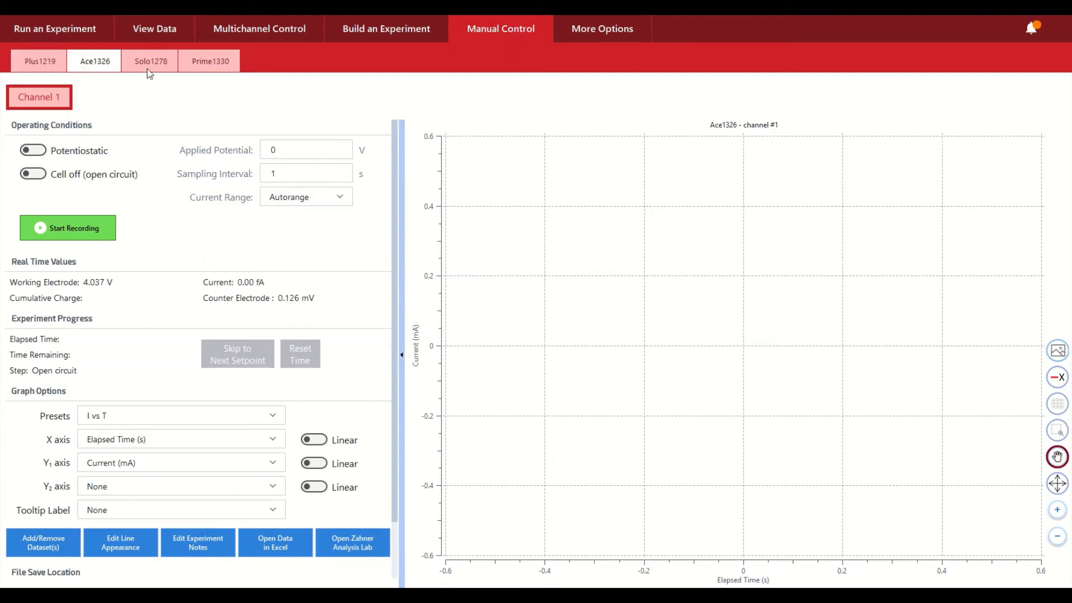
click(149, 70)
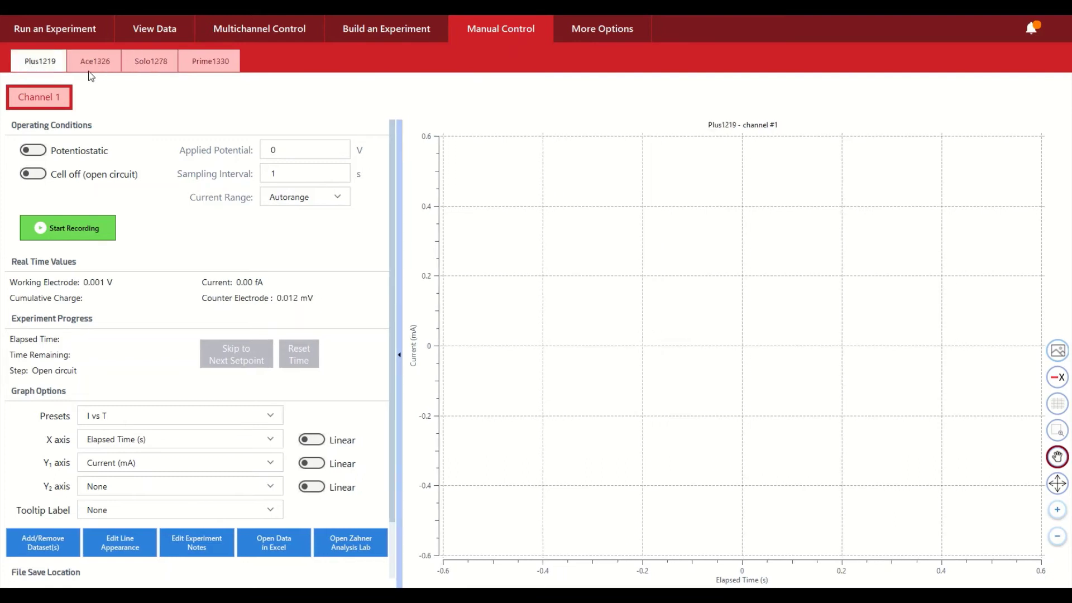
click(92, 71)
click(151, 71)
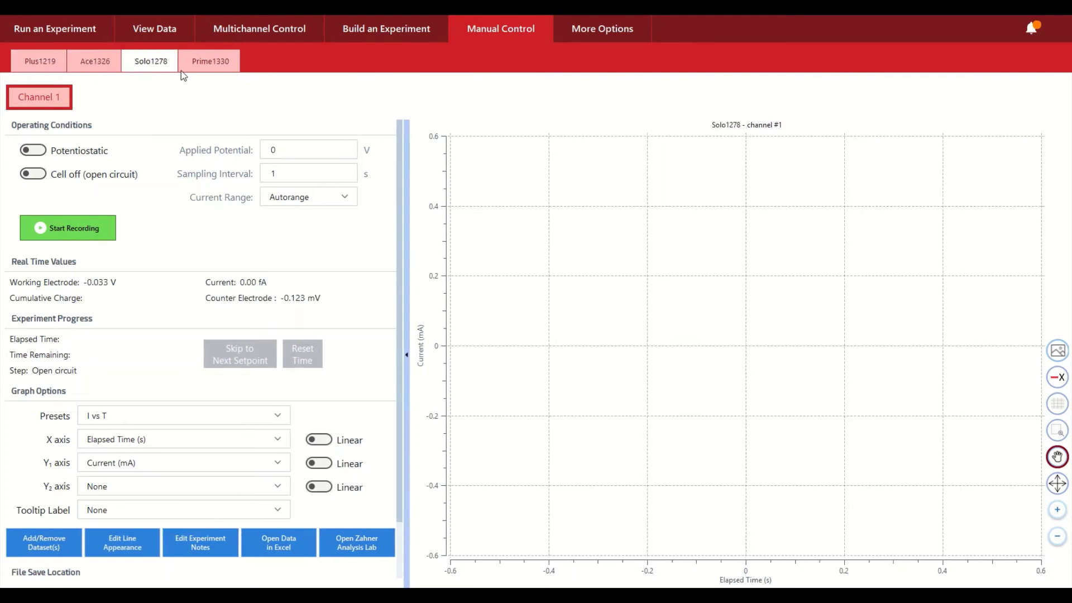
click(203, 72)
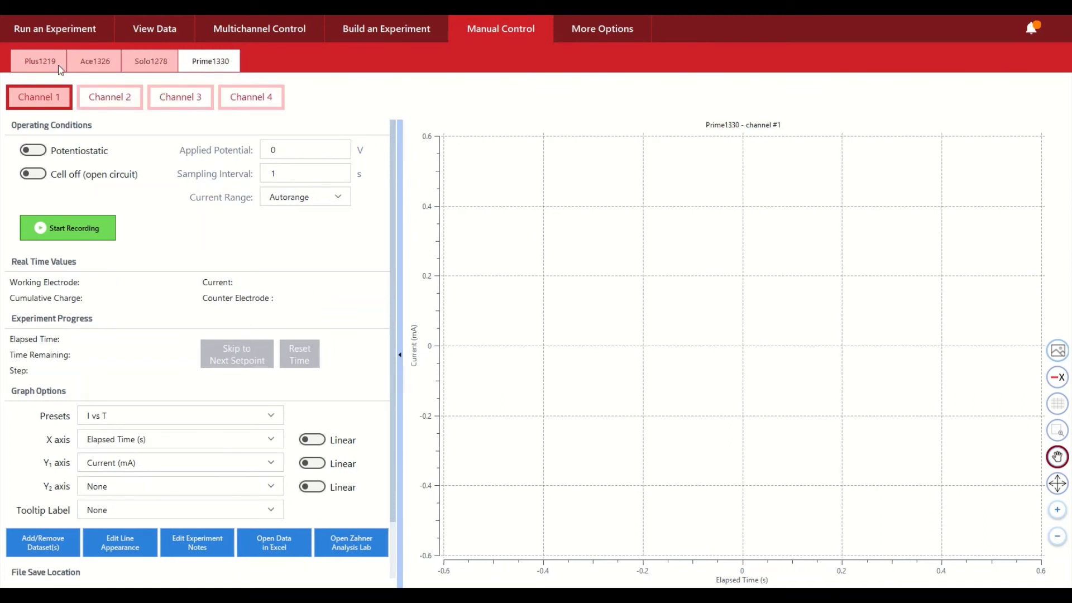
click(41, 65)
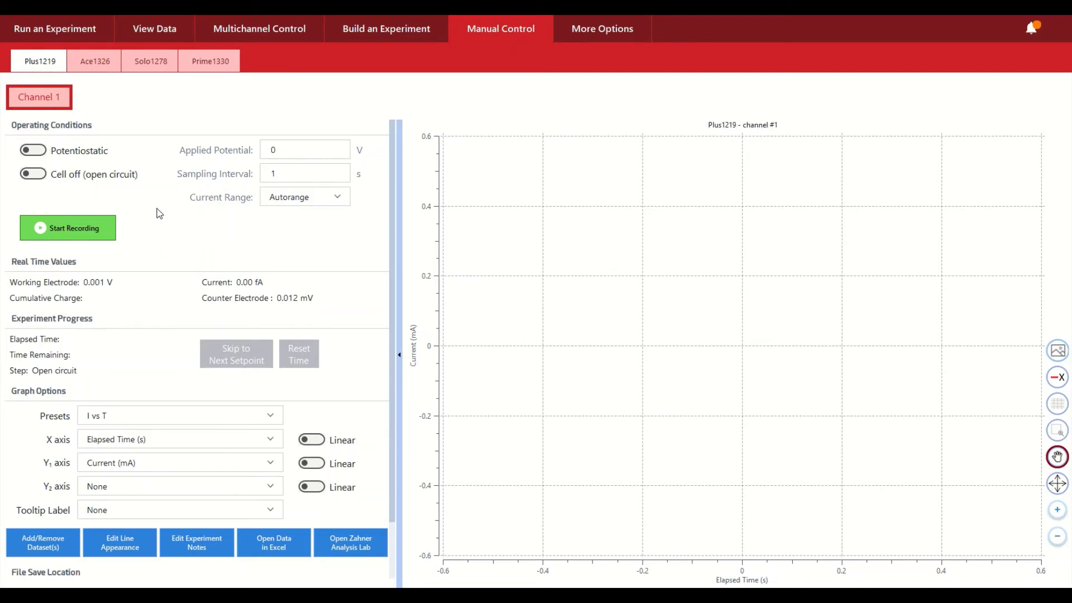
Start a saved manual recording on Plus1219, switch the cell on and apply 1 V
click(93, 238)
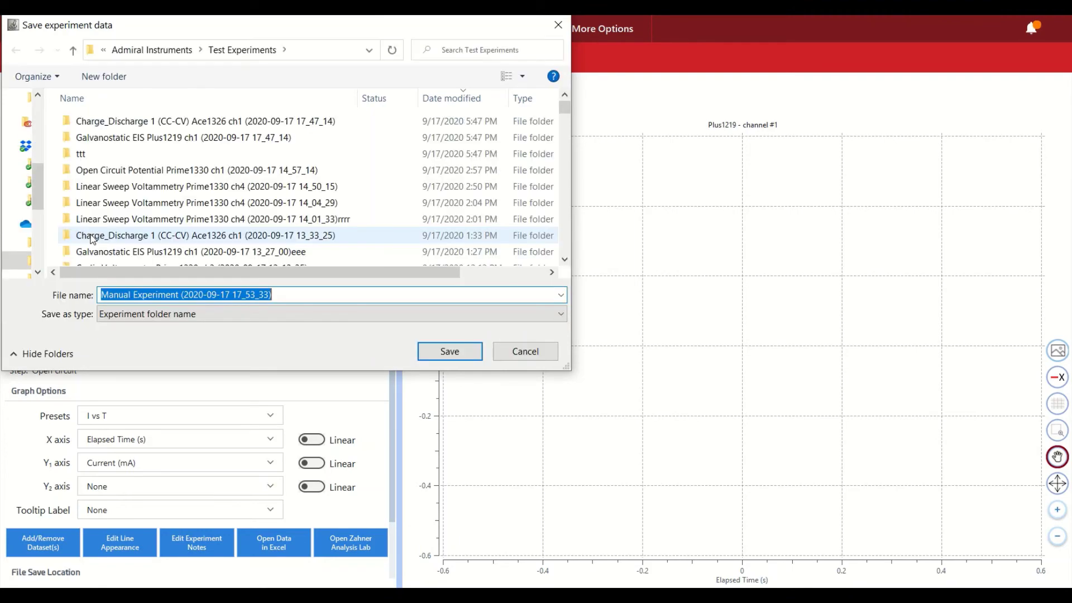
click(460, 357)
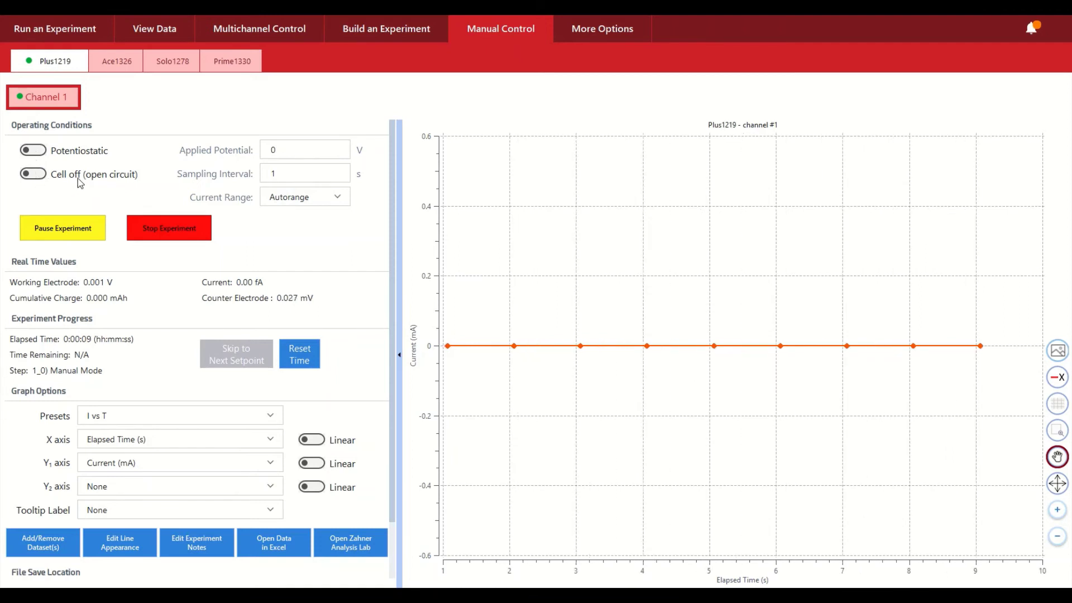
click(38, 178)
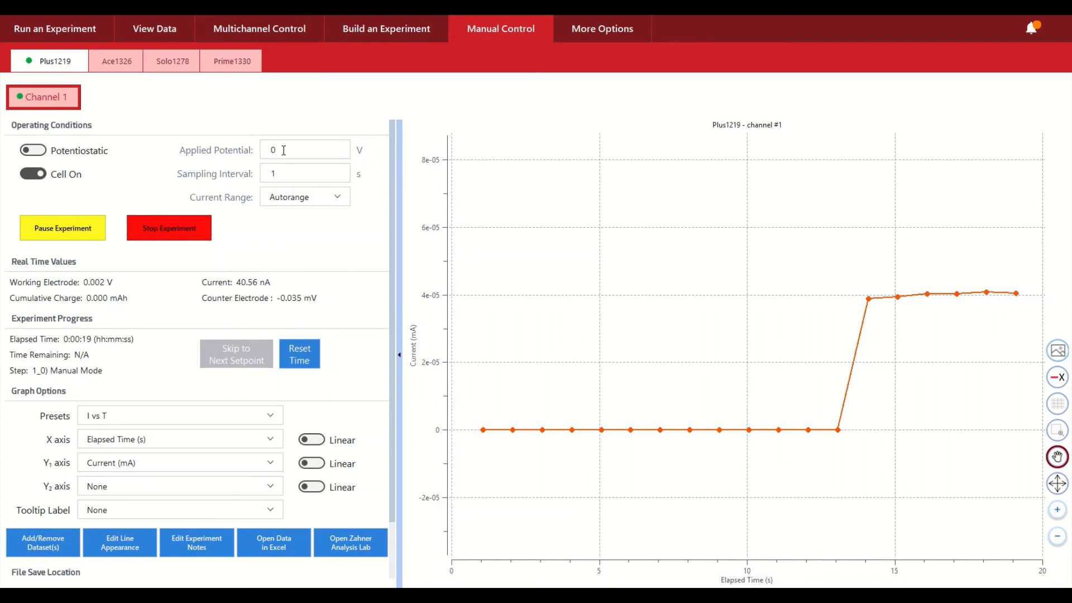
drag(279, 151, 251, 158)
text(1)
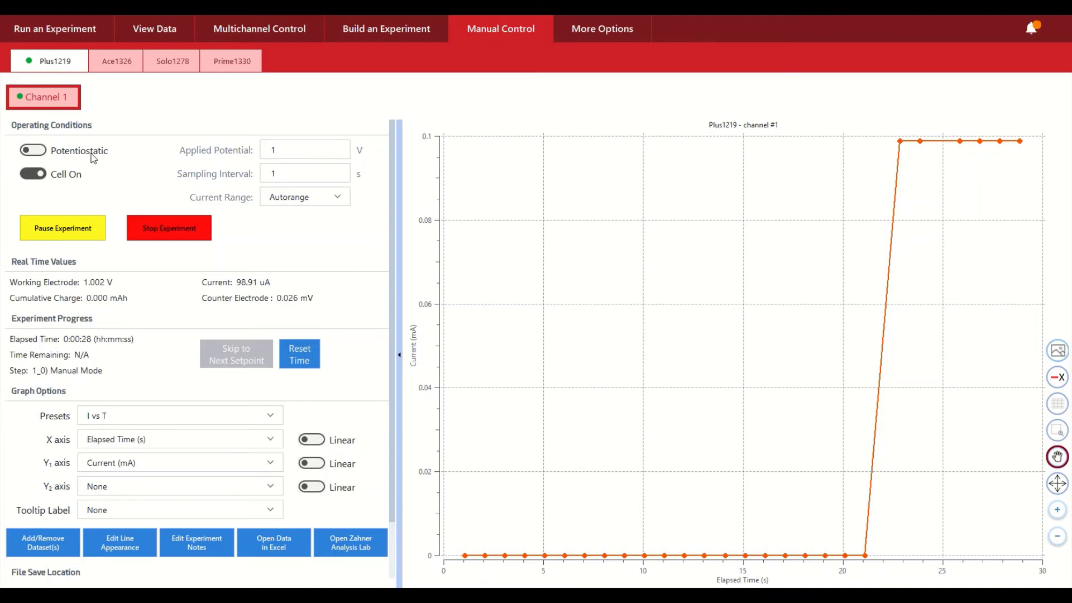
Switch channel 1 to galvanostatic mode, apply 10 mA, then change the applied current to 1 mA
click(38, 156)
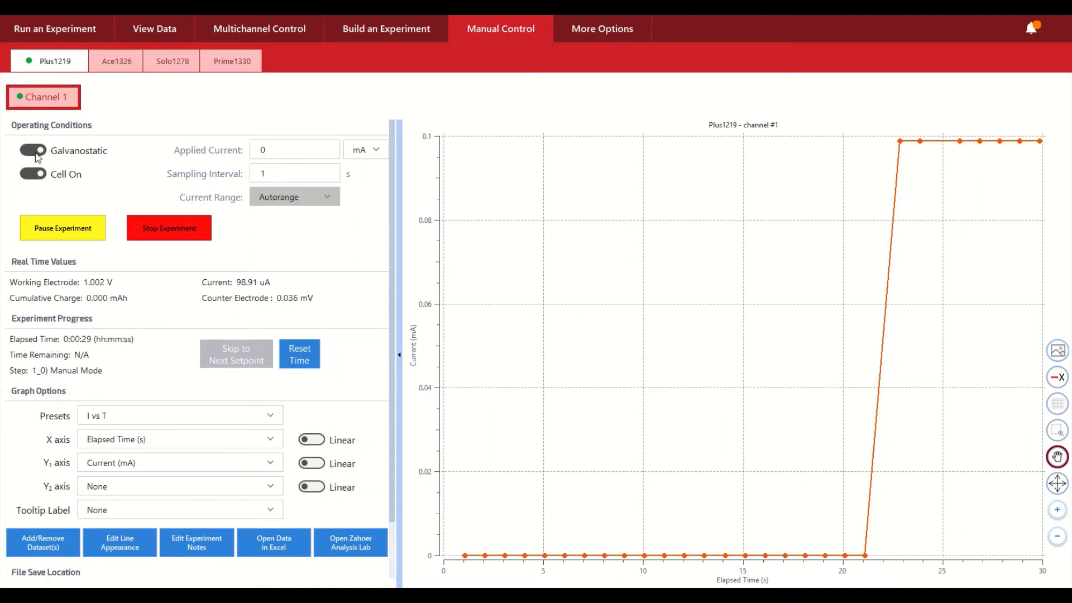
drag(287, 149, 247, 155)
text(10)
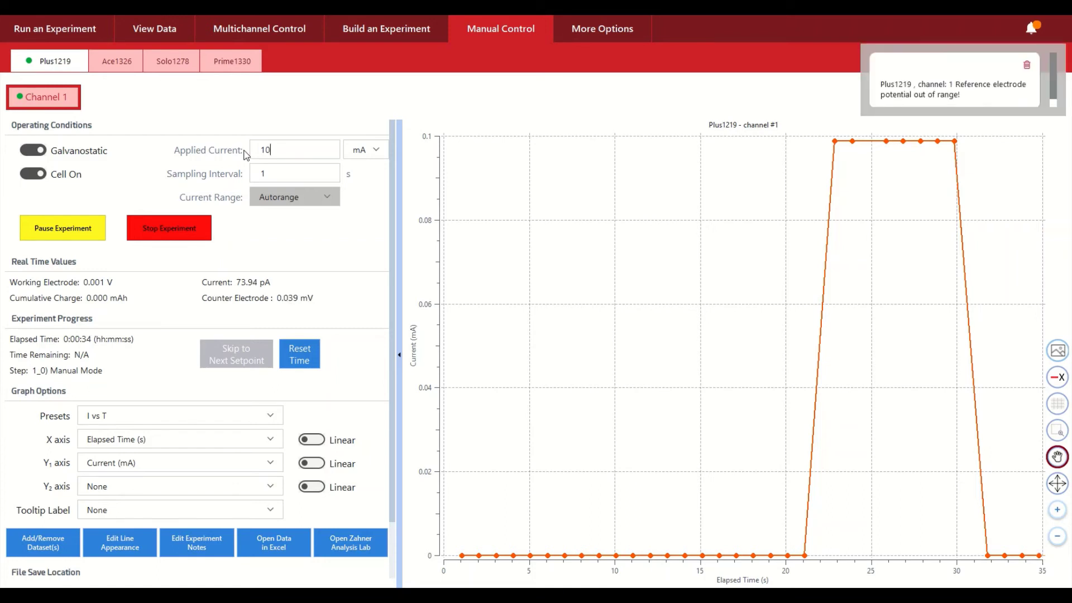
key(Return)
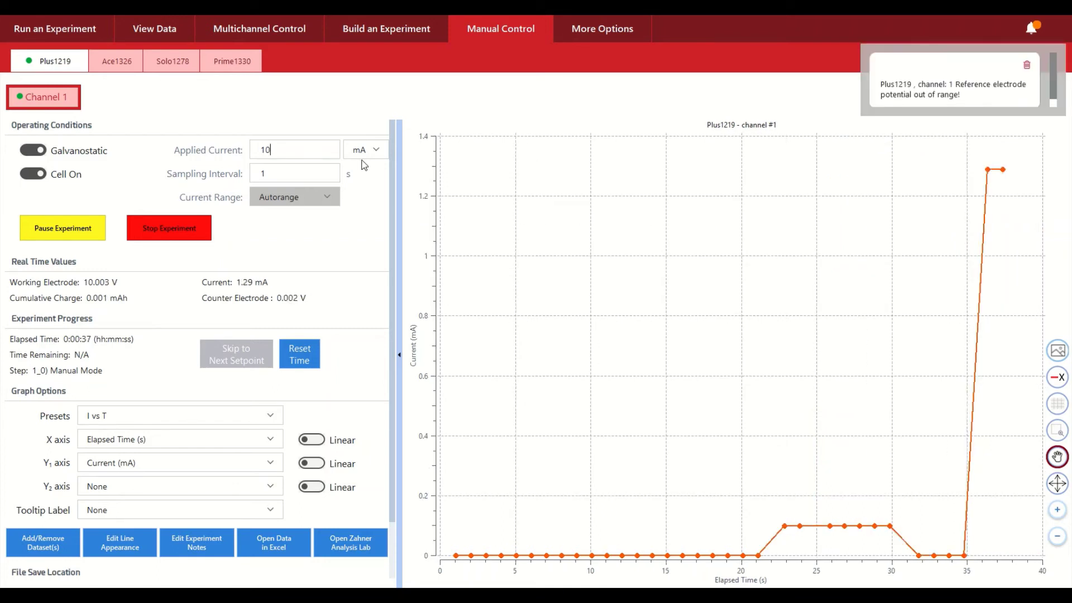
mouse_move(1021, 172)
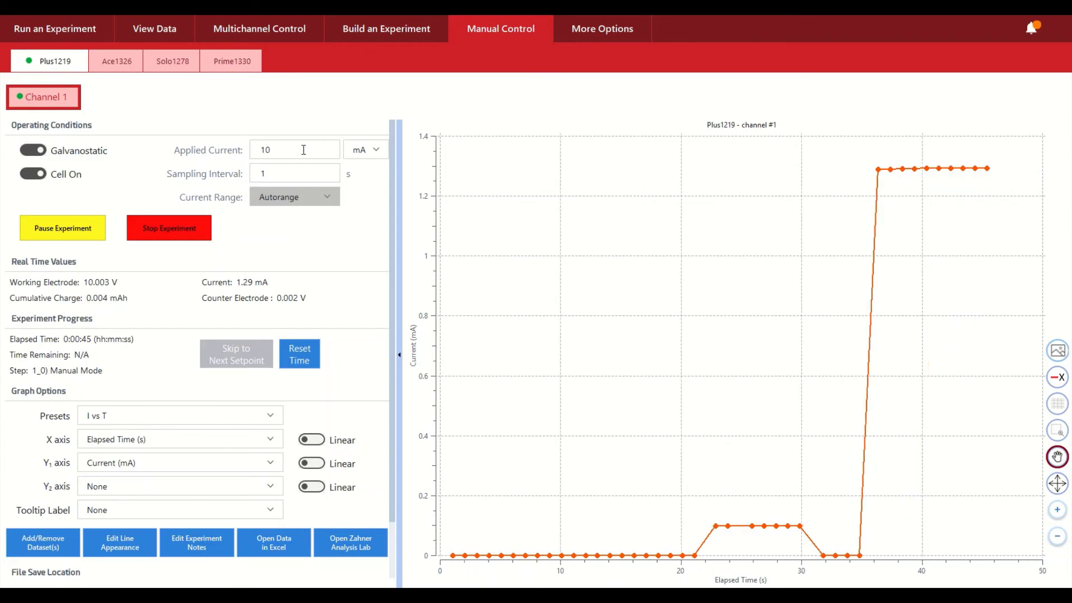
double_click(267, 149)
text(1)
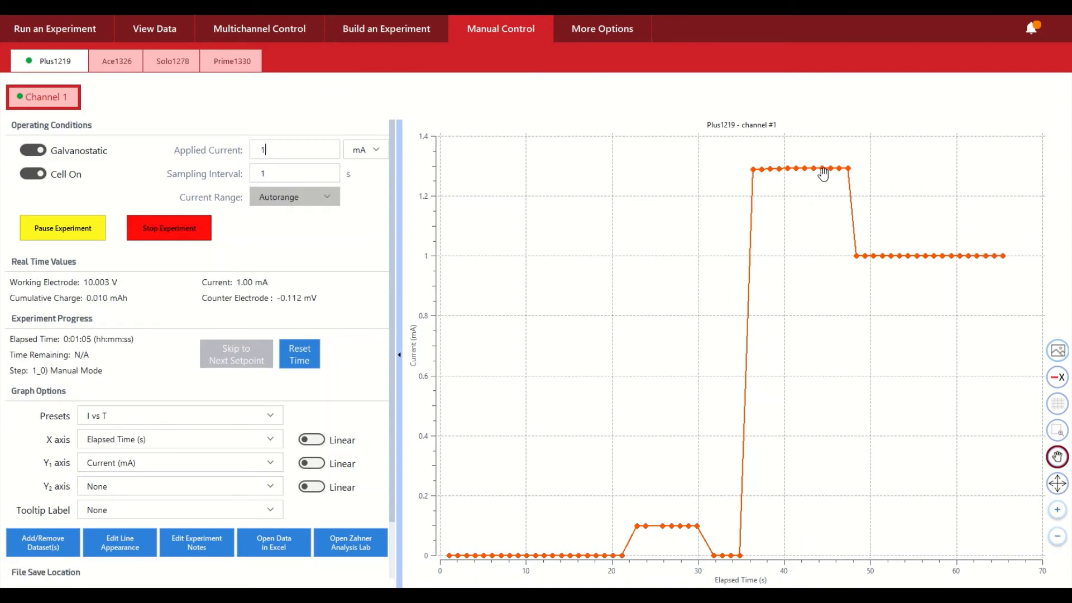
Open the Galvanostatic EIS Plus1219 ch1 folder via the File Save Location link
mouse_move(877, 221)
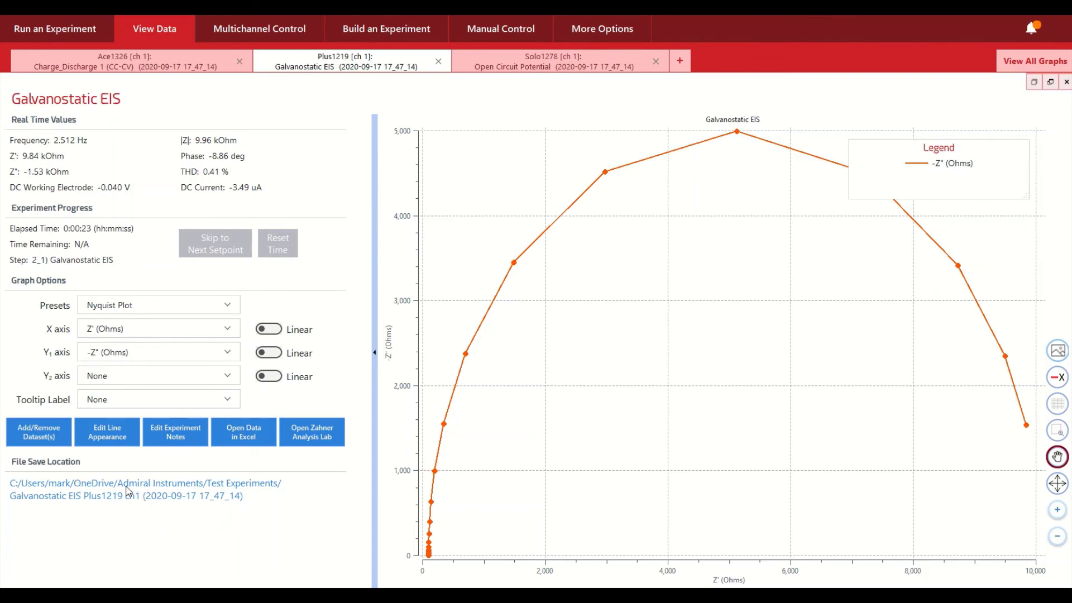
click(128, 492)
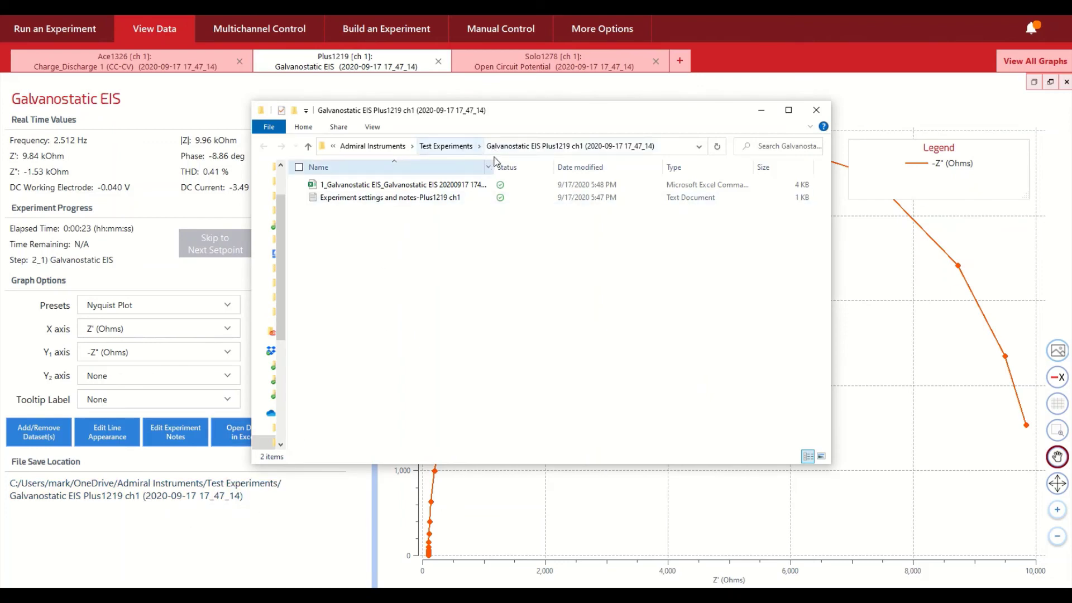
Open the Galvanostatic EIS CSV in Excel and close the Linear Sweep Voltammetry workbook
double_click(431, 187)
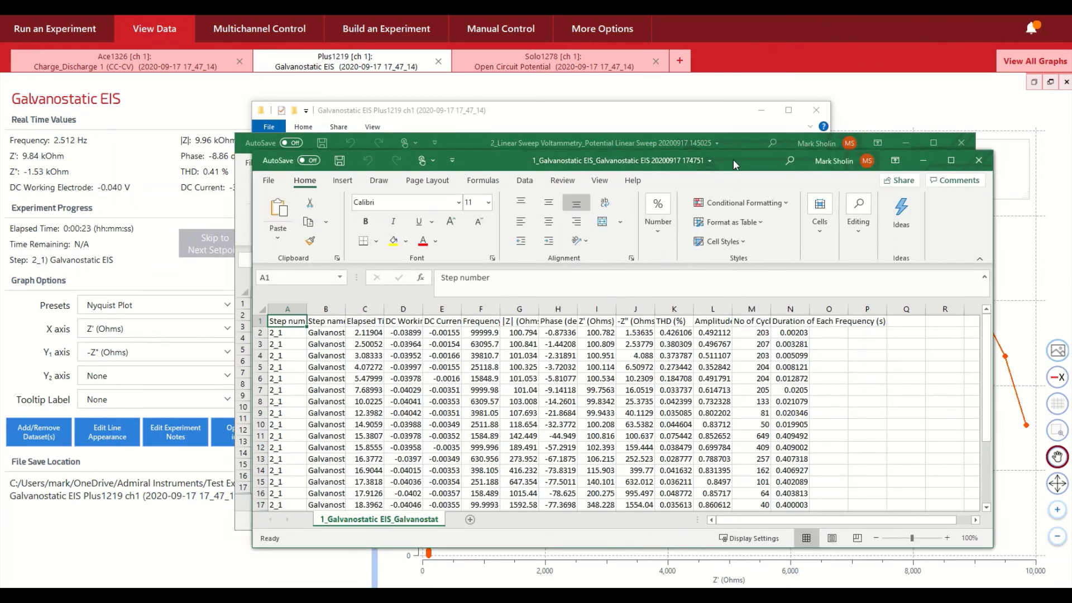
click(731, 137)
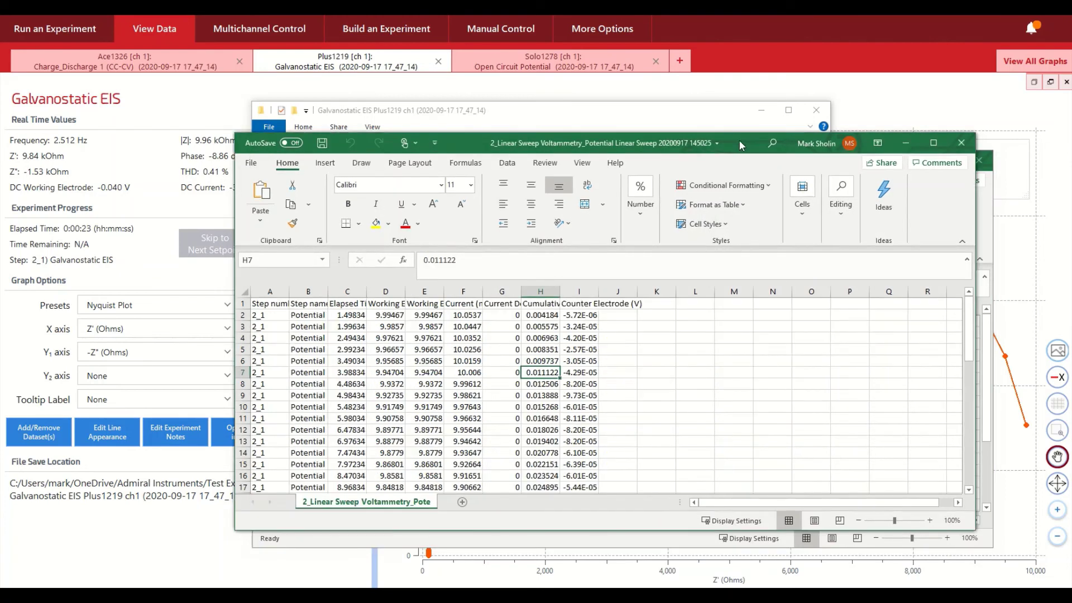
click(962, 144)
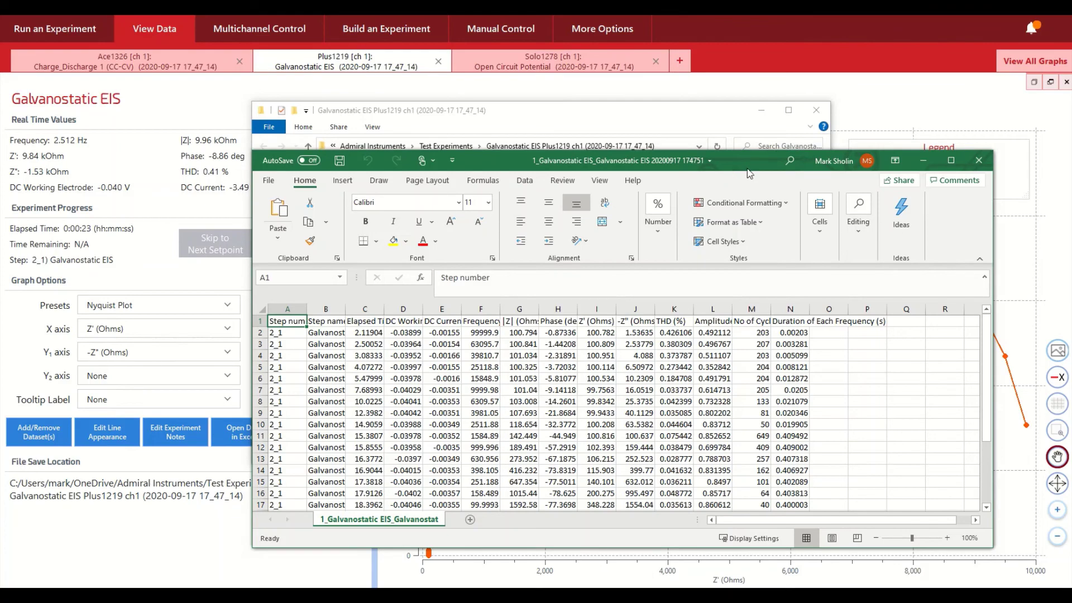
drag(743, 172, 645, 128)
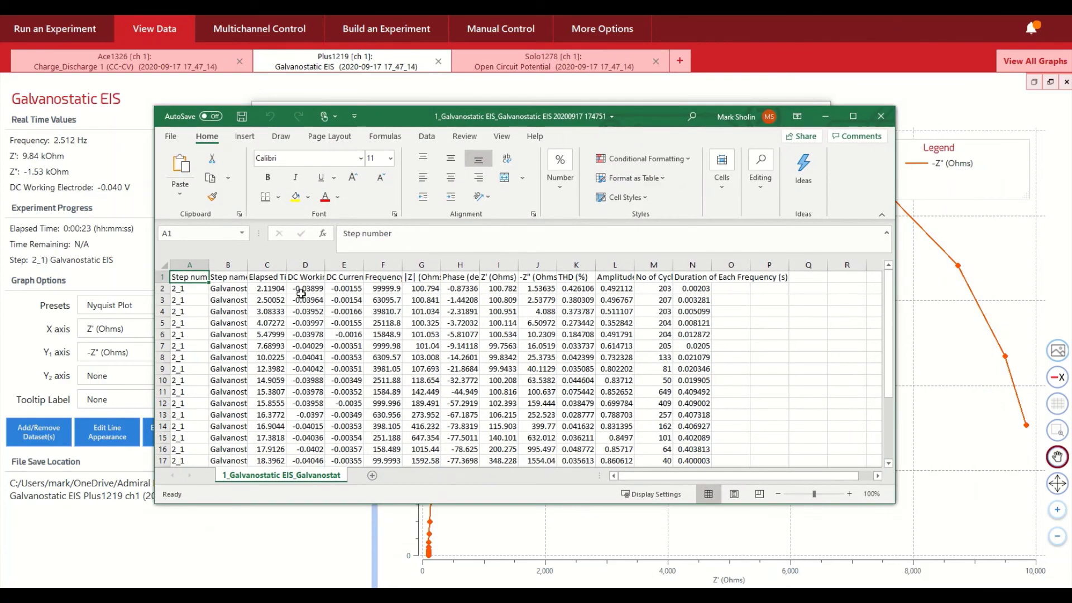
scroll(404, 316, down, 4)
scroll(431, 329, up, 4)
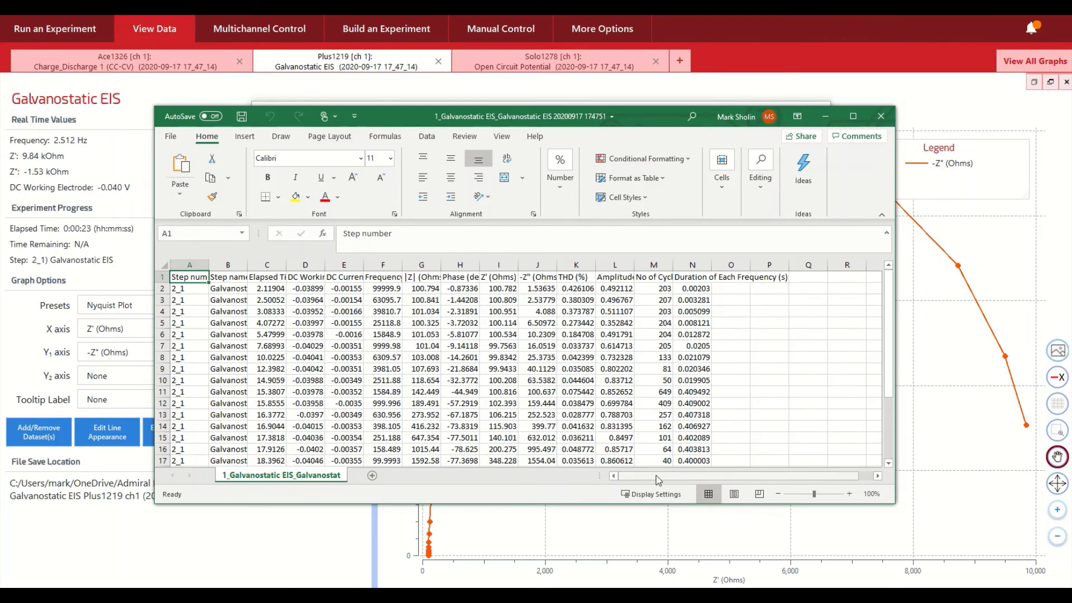
drag(657, 480, 467, 363)
Close the EIS workbook and review 'Experiment settings and notes' in Notepad, including IR Drop Compensation
click(881, 116)
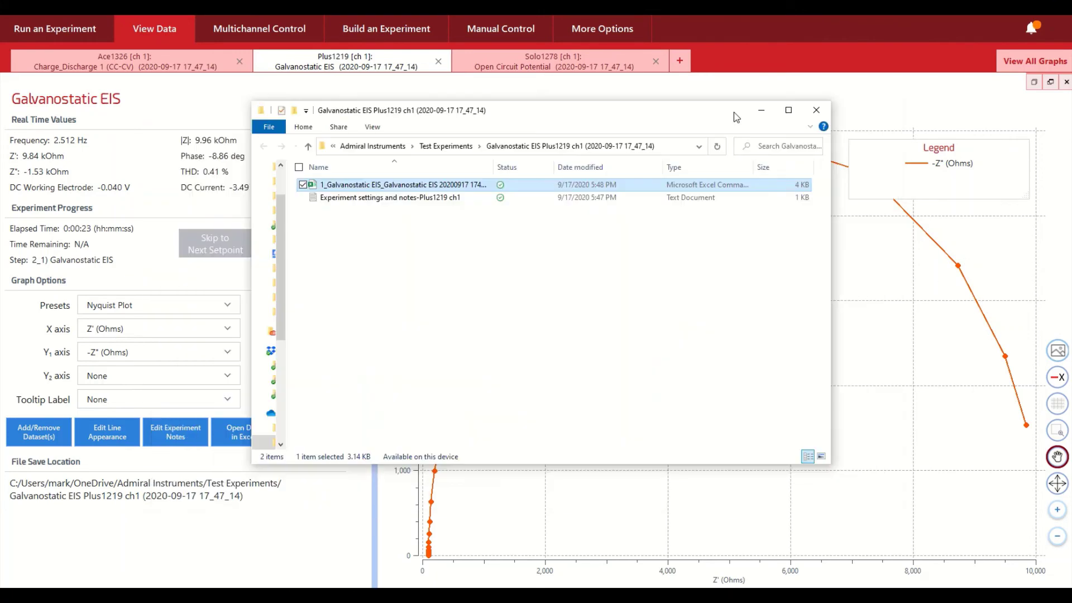
click(385, 251)
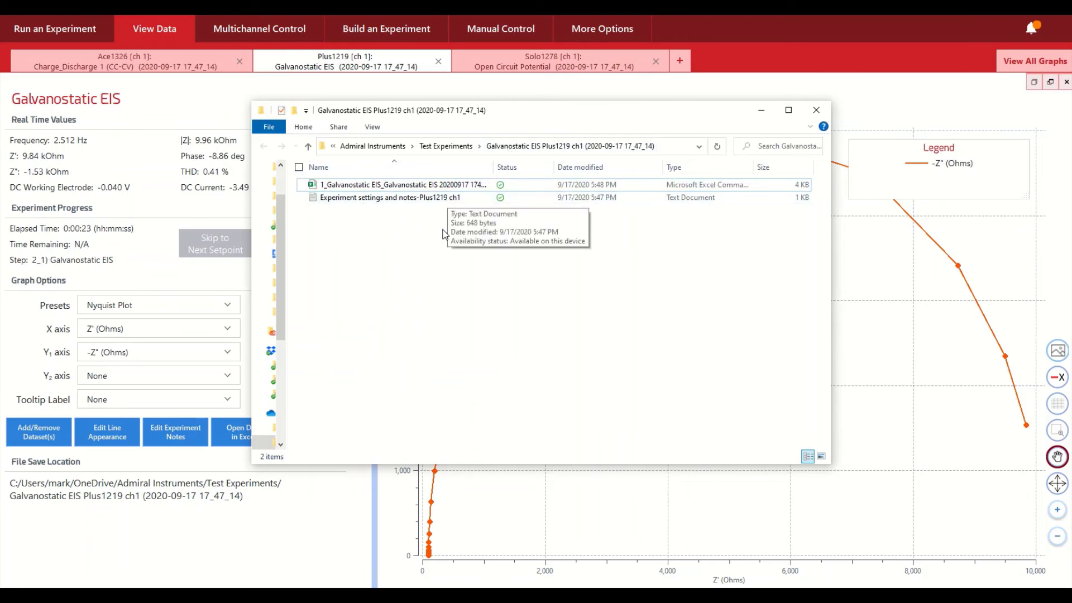
double_click(436, 200)
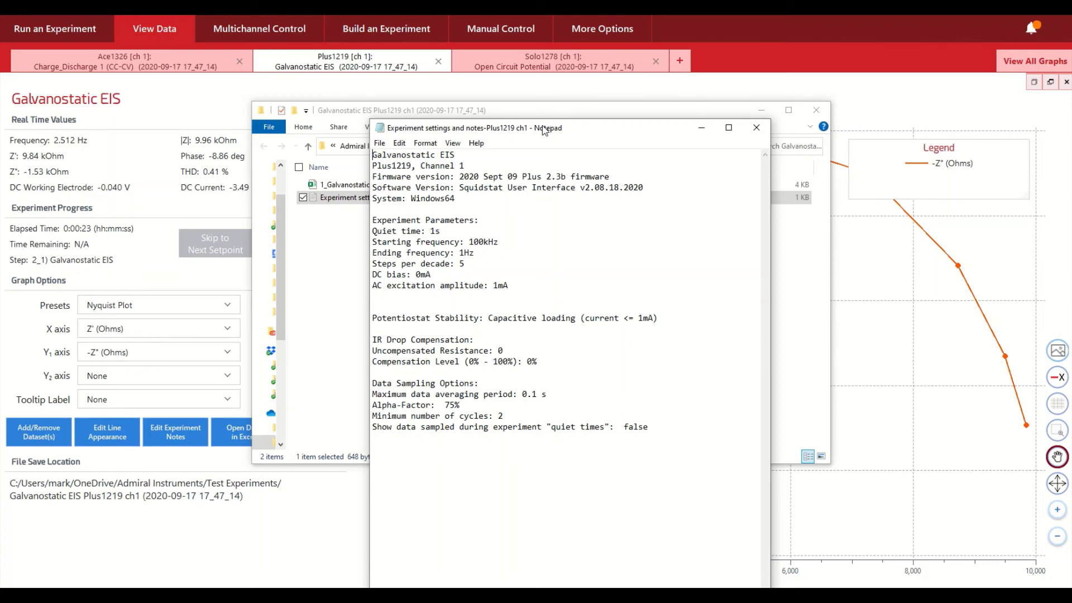
click(532, 338)
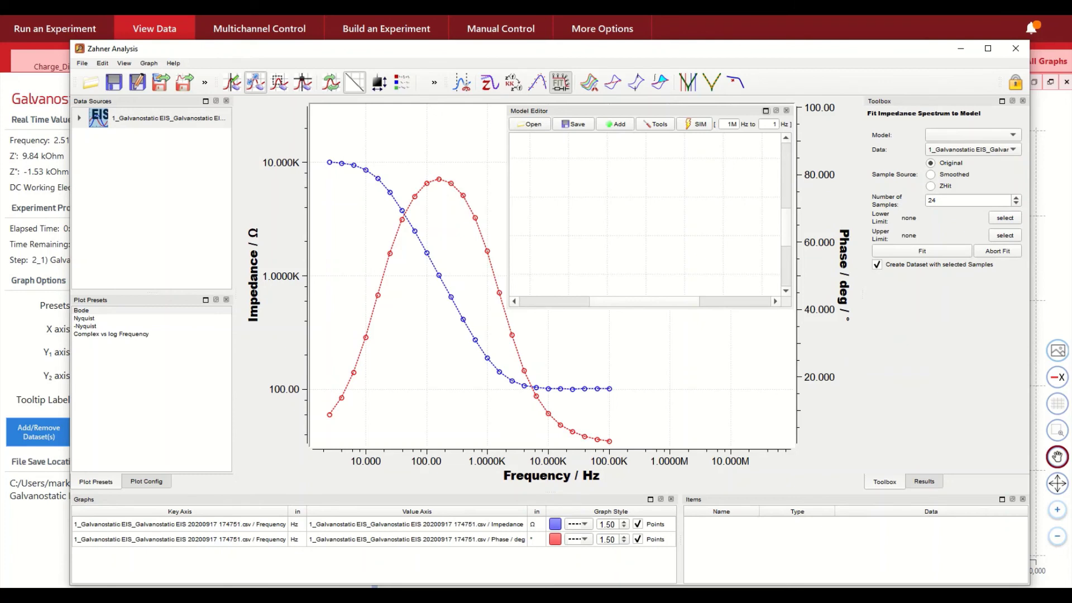
Add a resistor, a capacitor and a second resistor to the circuit model
click(615, 122)
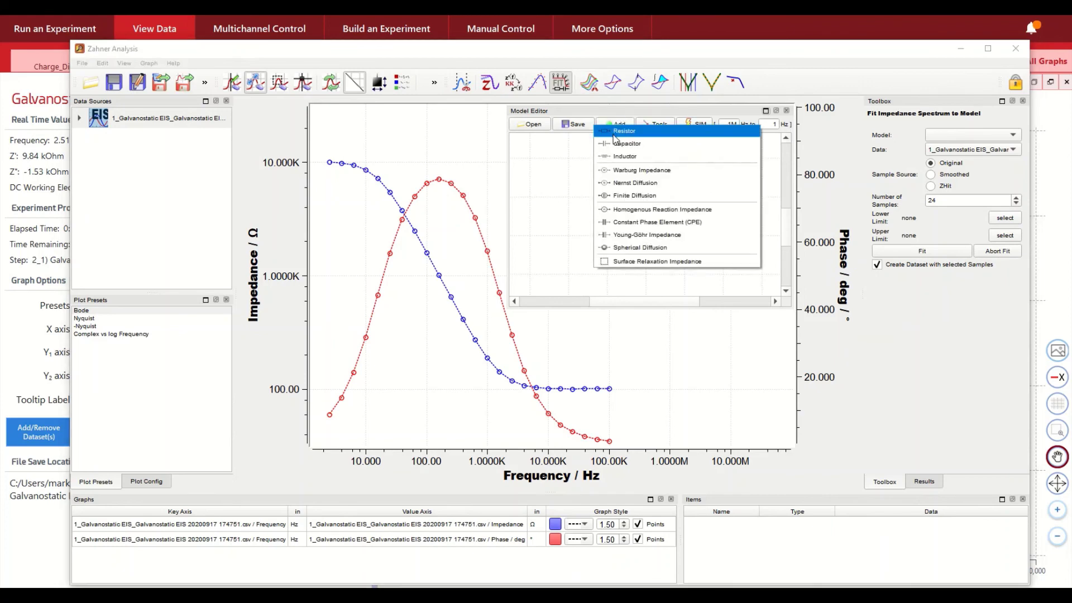
click(614, 133)
click(619, 124)
click(628, 143)
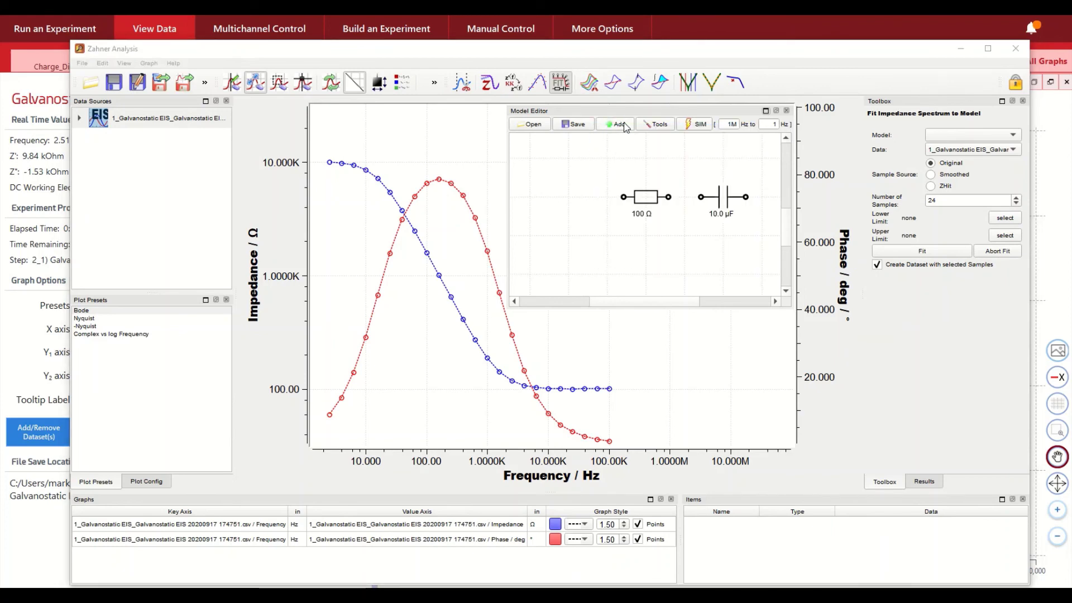
click(625, 126)
click(656, 162)
Wire the two resistors in parallel after the capacitor and set the upper resistor to 1 Ω
drag(769, 198, 590, 196)
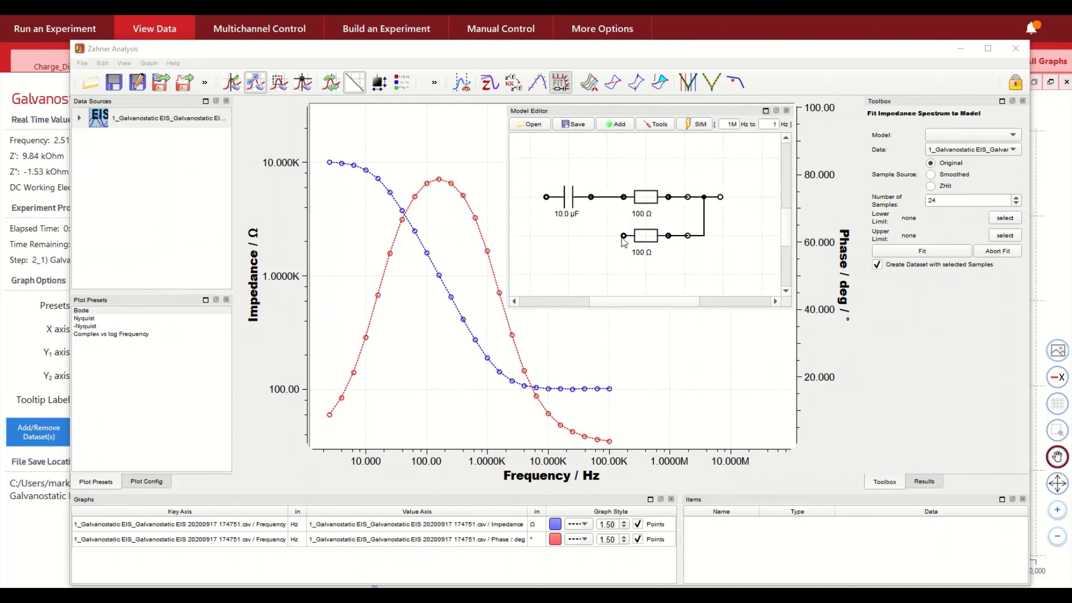
drag(623, 236, 624, 196)
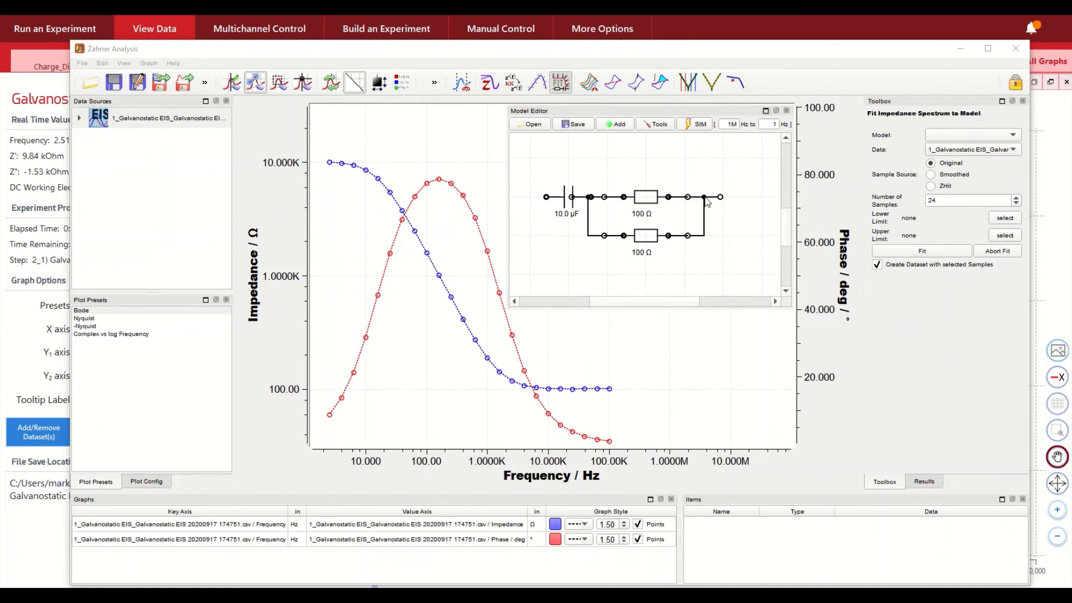
double_click(643, 216)
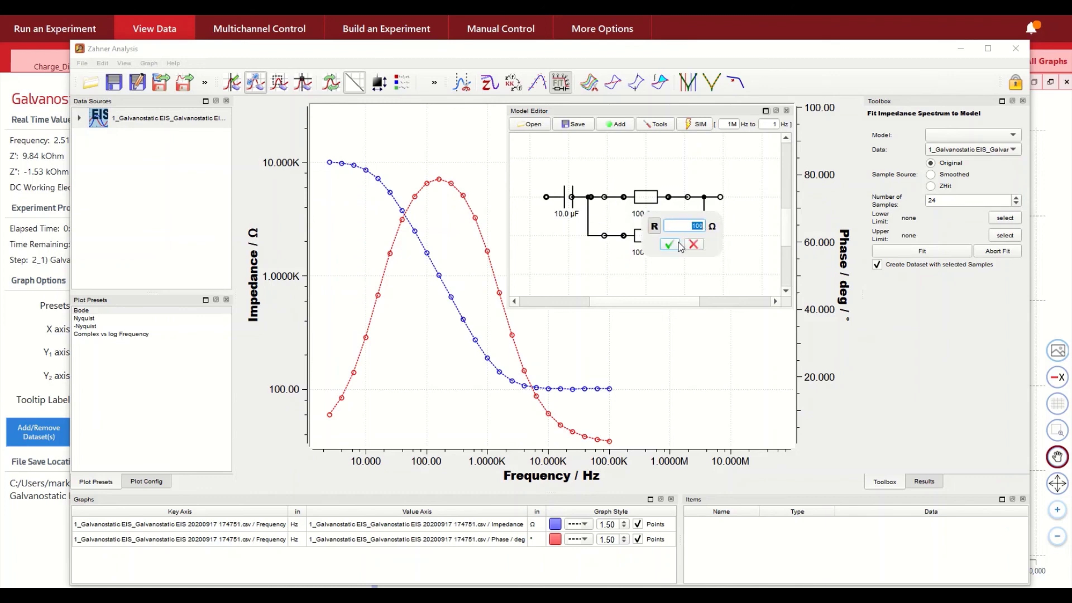
text(1)
click(669, 245)
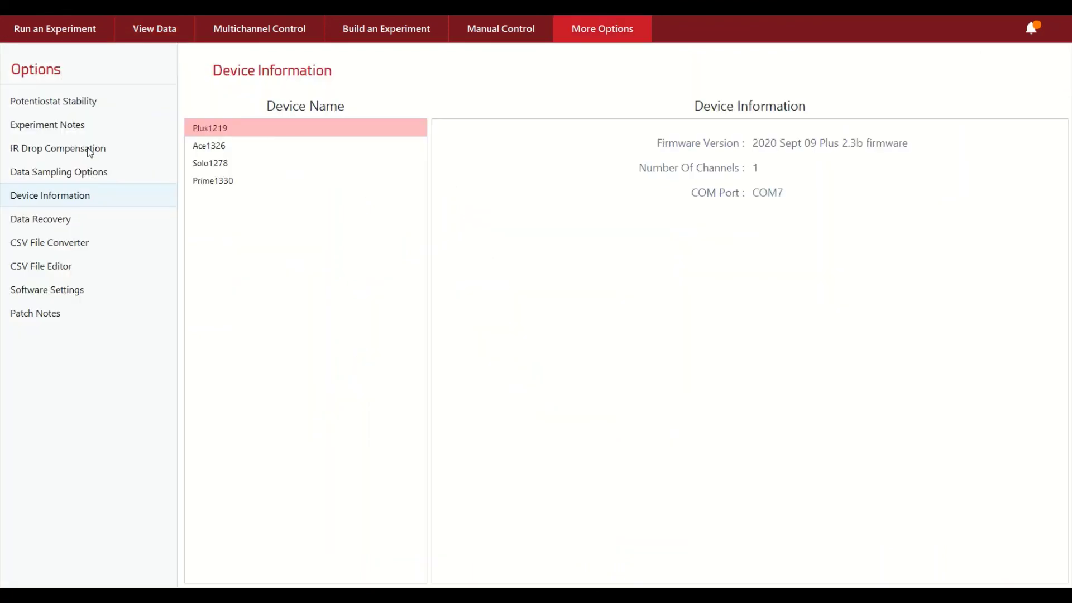
Browse IR Drop Compensation, Data Sampling, Experiment Notes and Potentiostat Stability pages, ending on Data Recovery
click(89, 148)
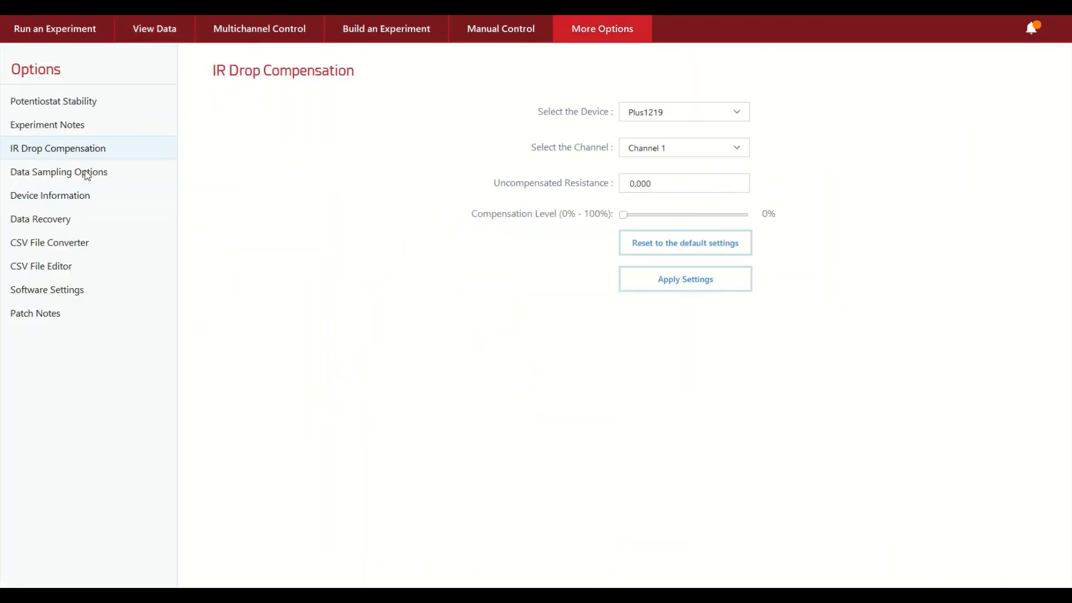
click(86, 171)
click(84, 131)
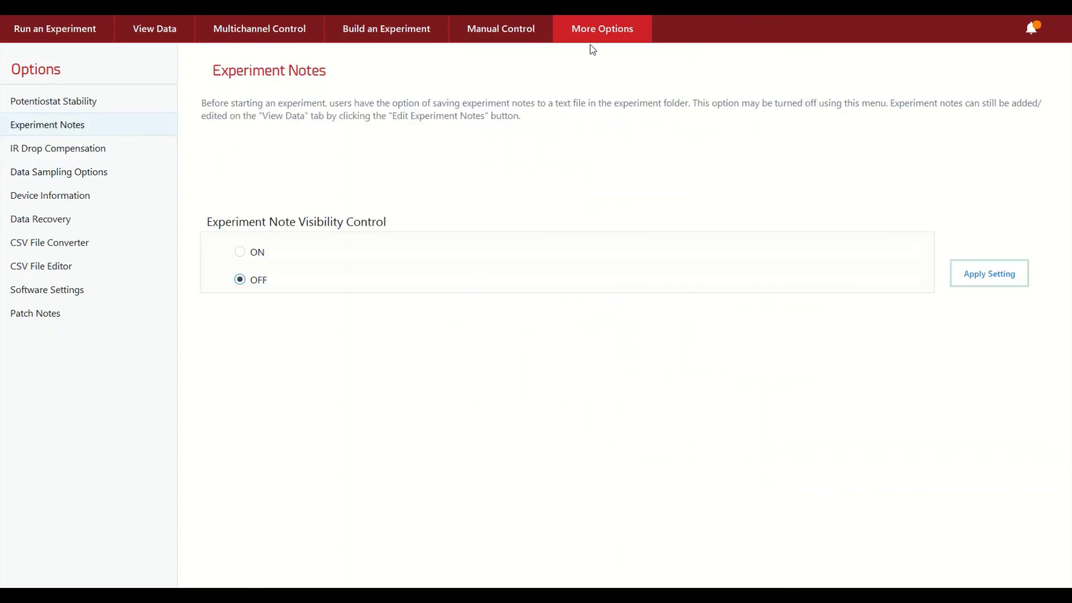
click(78, 106)
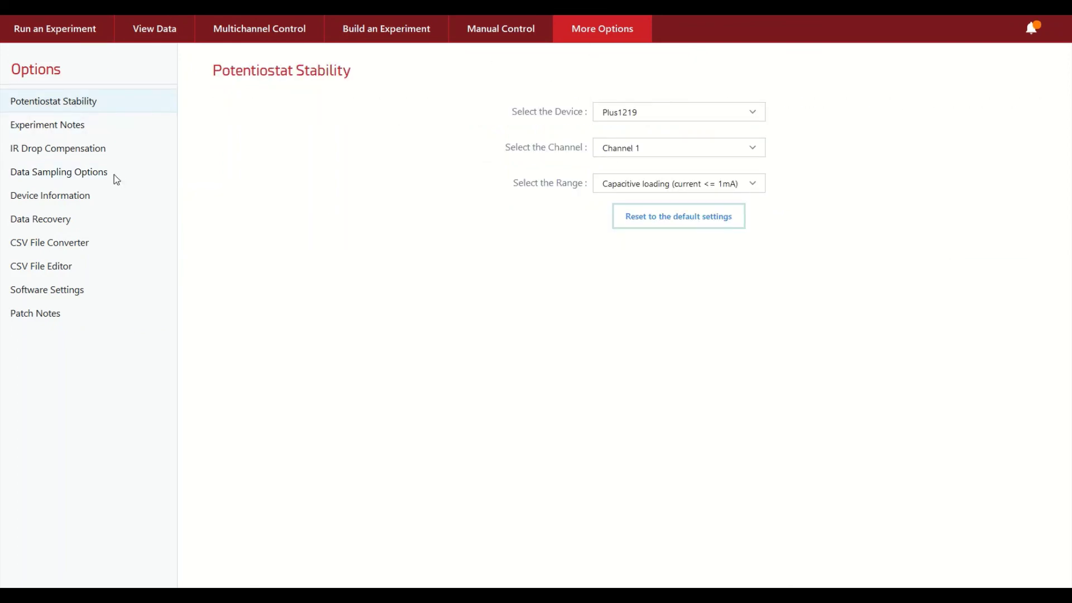
click(92, 157)
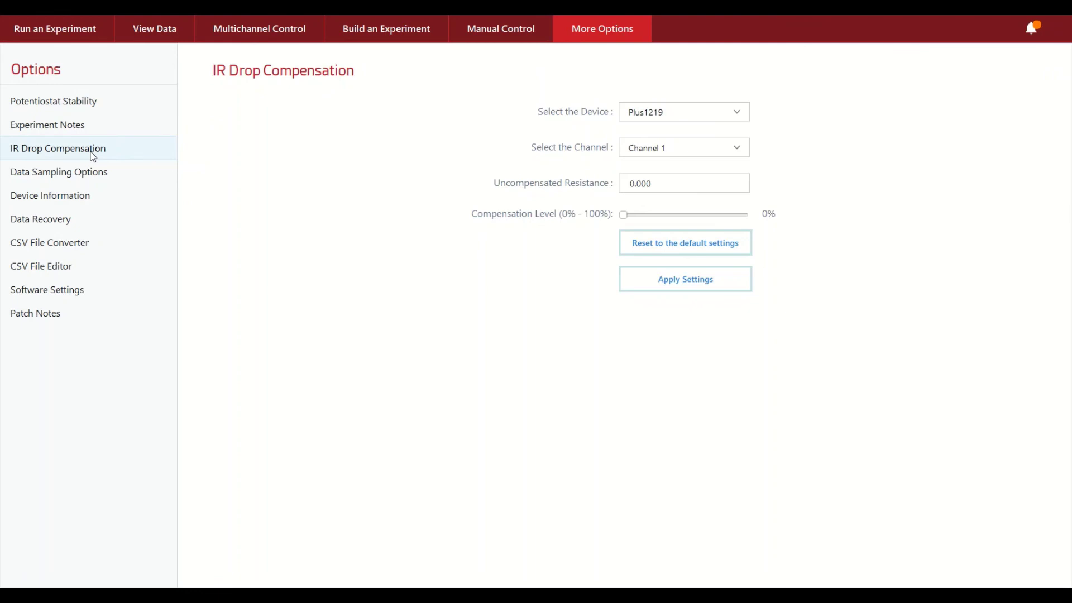
click(92, 106)
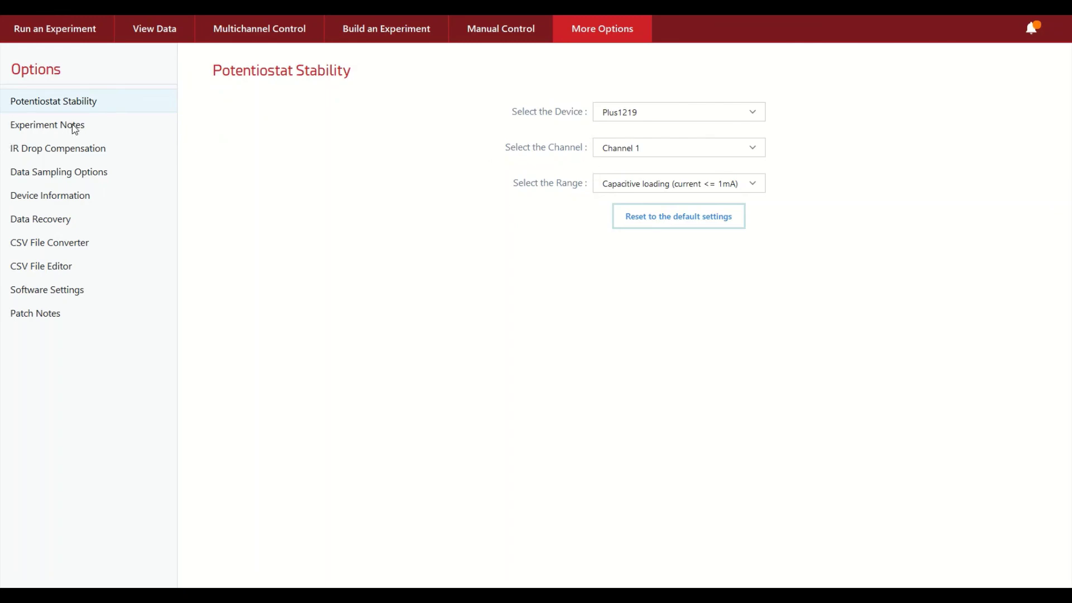
click(80, 161)
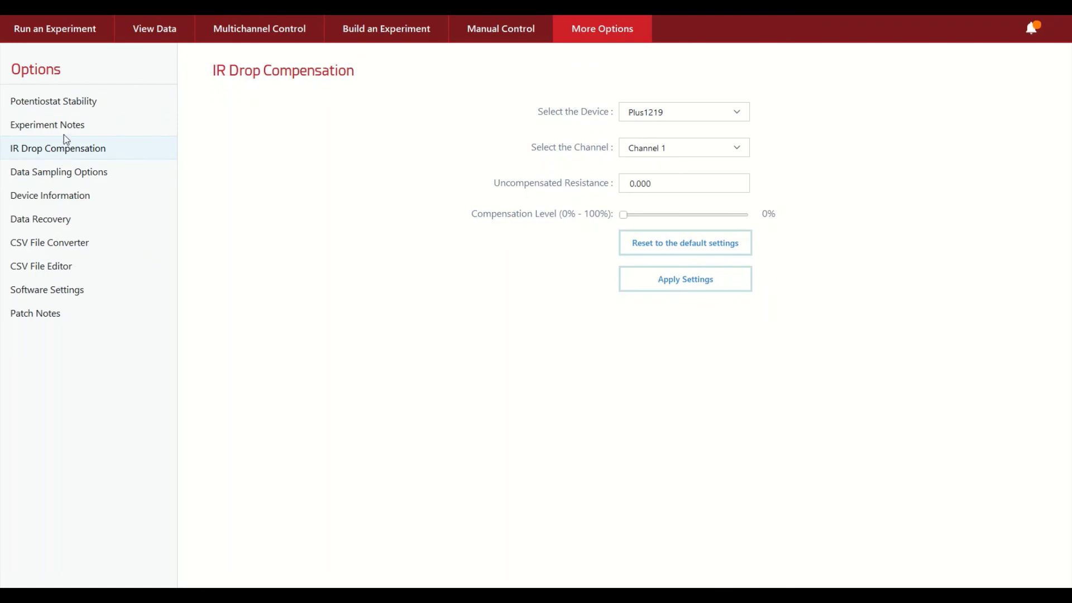
click(83, 221)
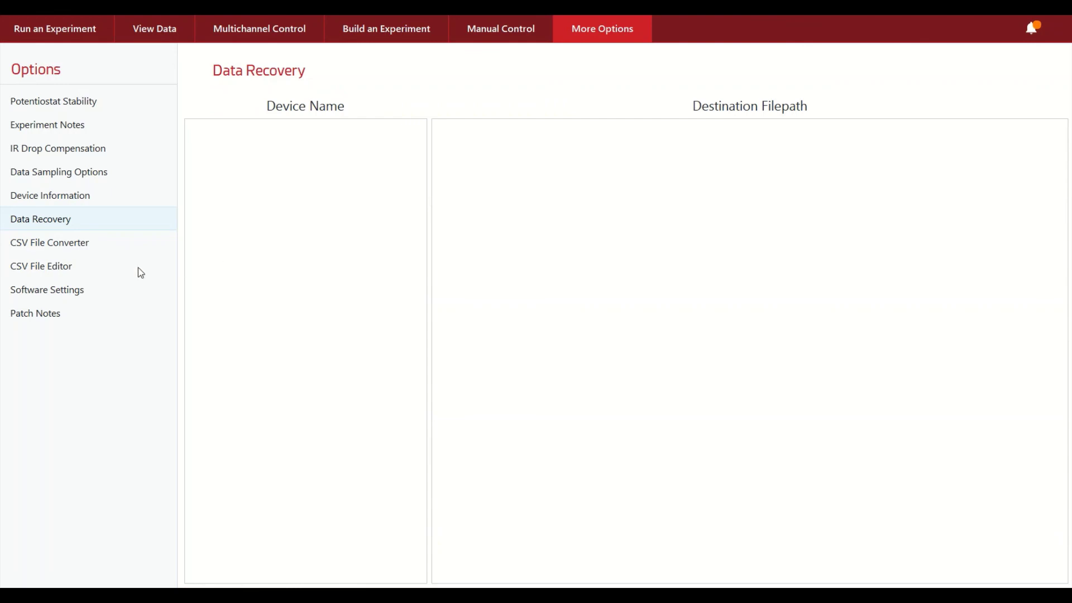
Show the Patch Notes page and return to the top of the notes
click(36, 313)
scroll(404, 412, down, 5)
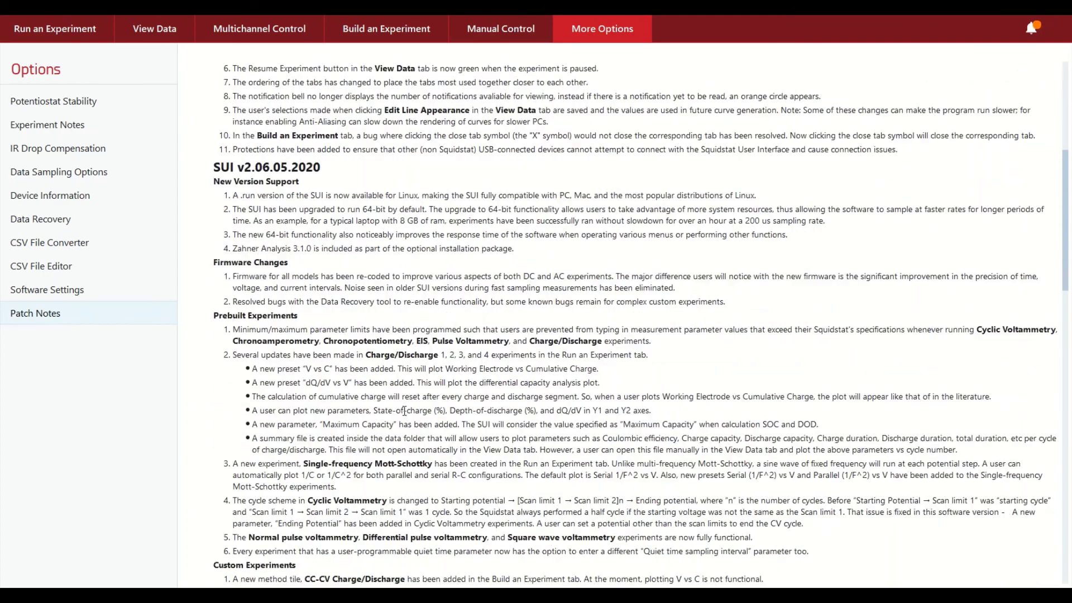
scroll(404, 412, up, 7)
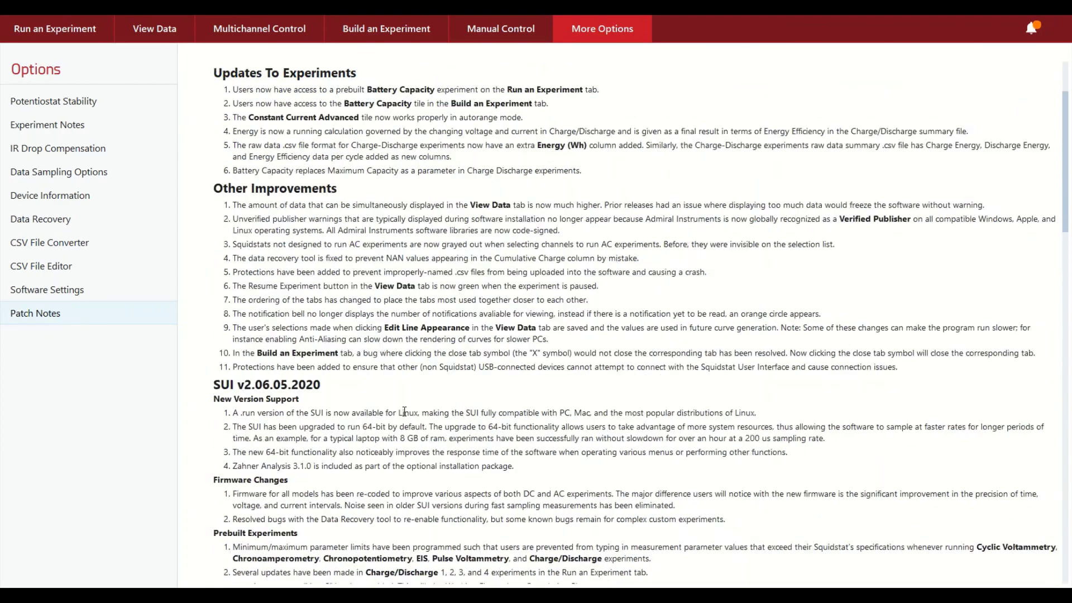